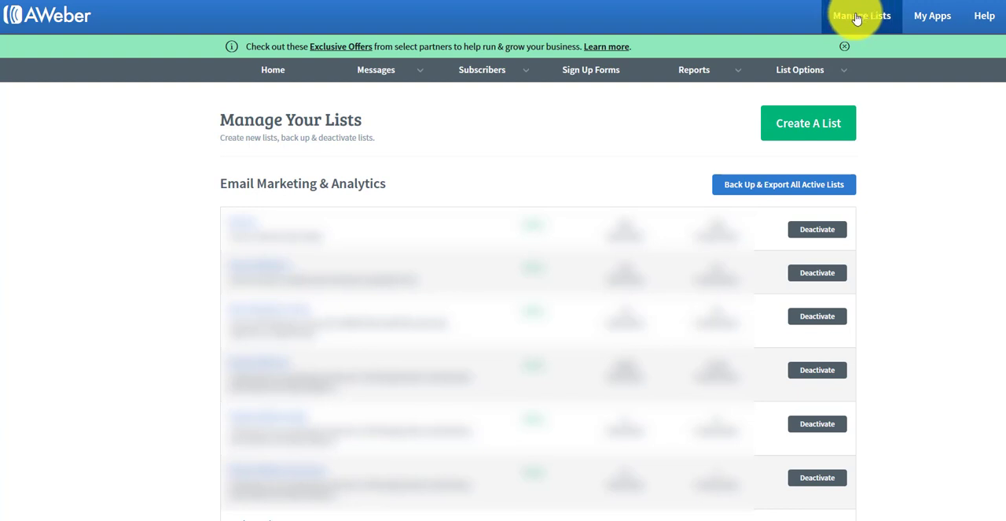
Start creating a new list and proceed to its description, keeping the prefilled company, address and sender details.
click(815, 129)
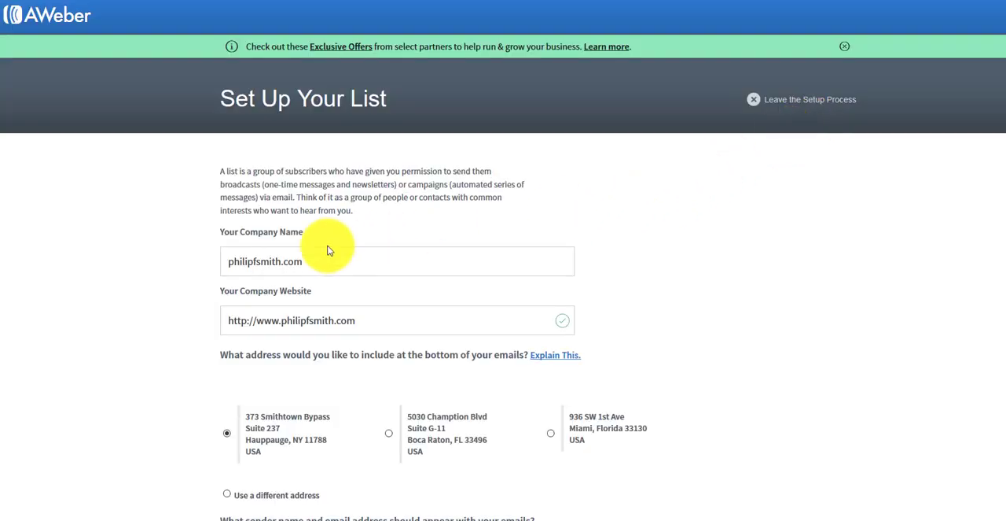
click(252, 261)
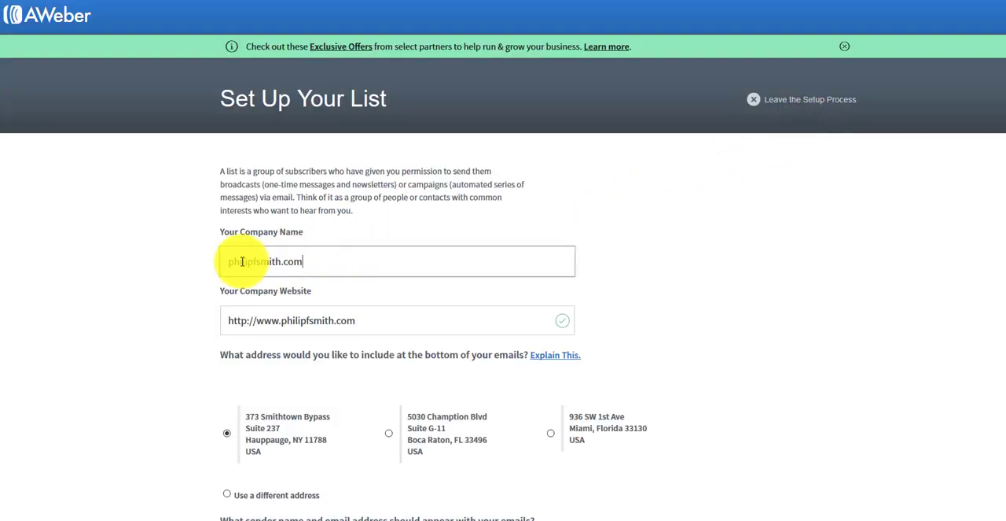
key(ctrl+a)
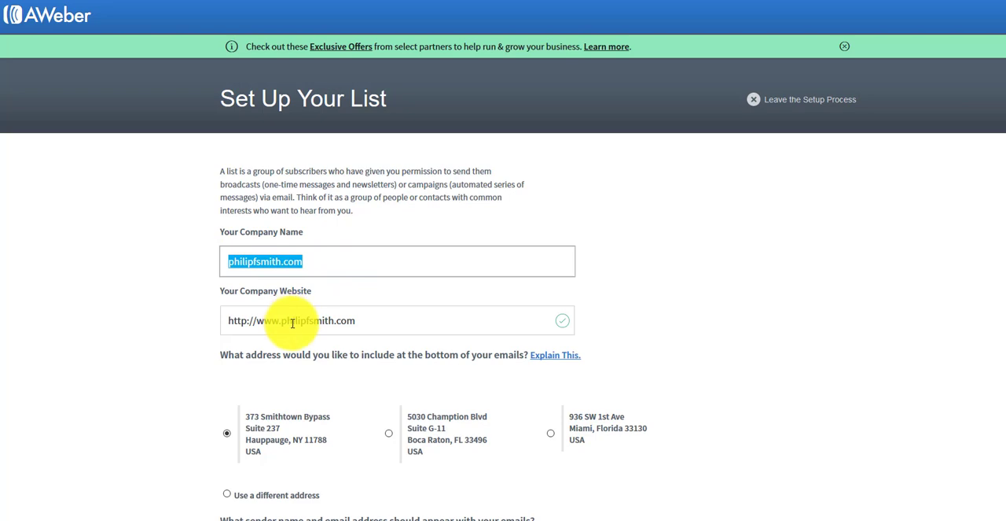
click(293, 321)
key(ctrl+a)
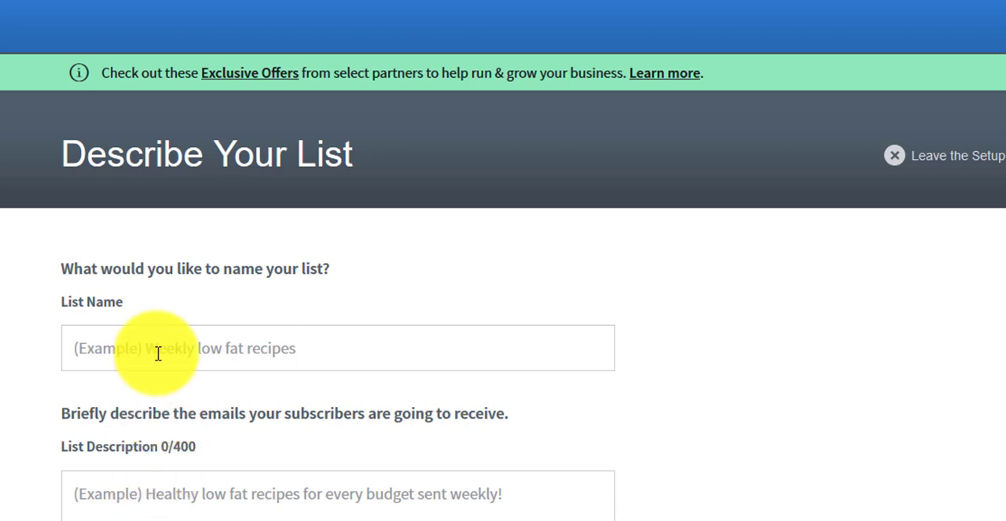
click(158, 353)
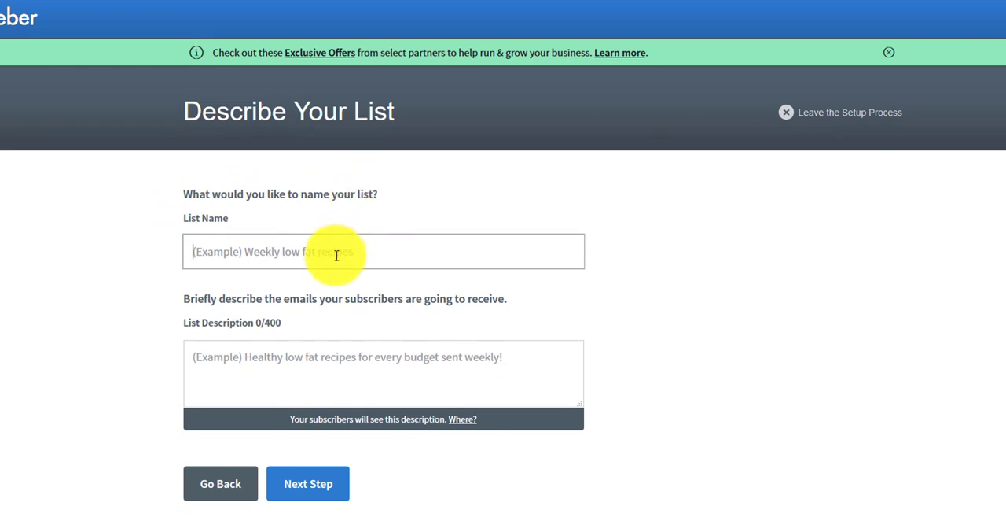
text(business loans)
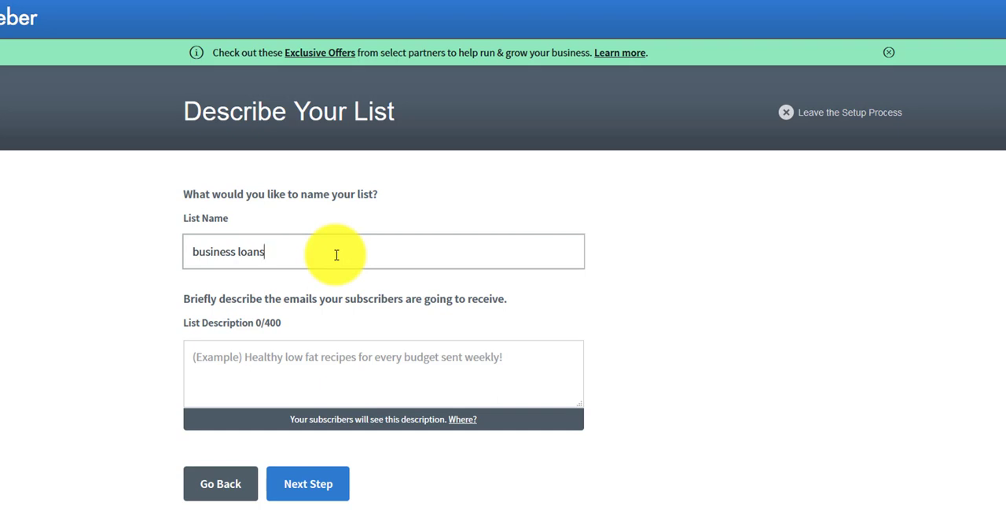
text( $10k leads)
Replace the whole list name with "startup leads".
key(ctrl+a)
text(startup leads)
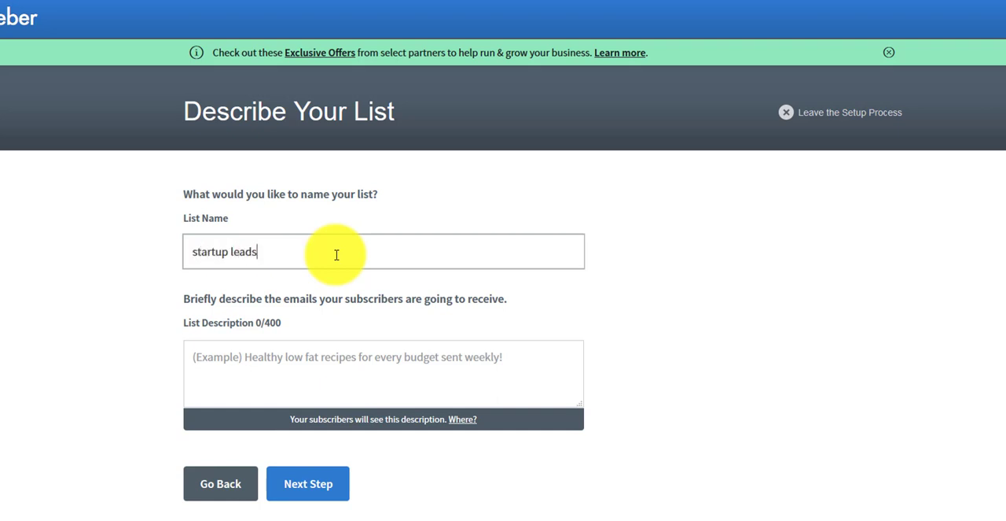
Enter the list description "We help companies get business loans. Bad credit ok, no collateral".
click(306, 365)
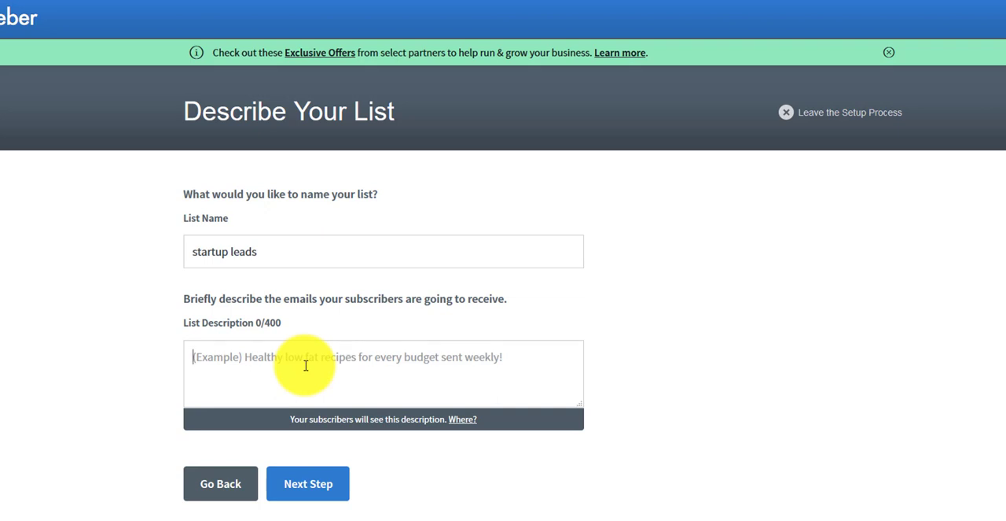
text(We )
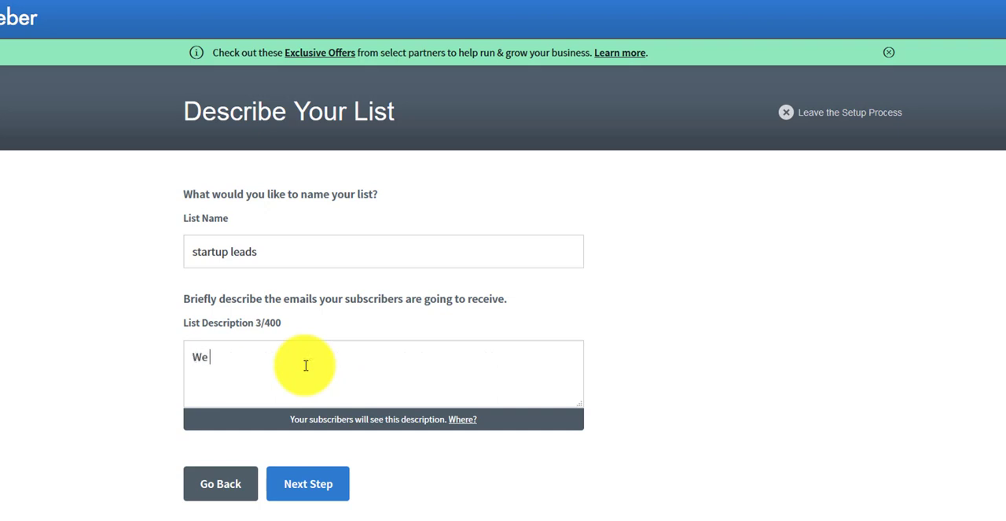
text(help companies get)
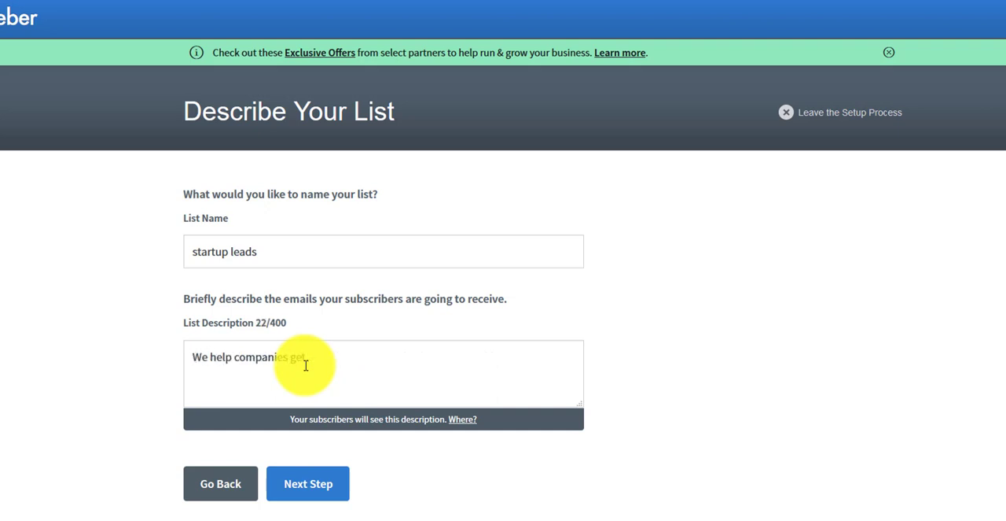
text( business loans with no )
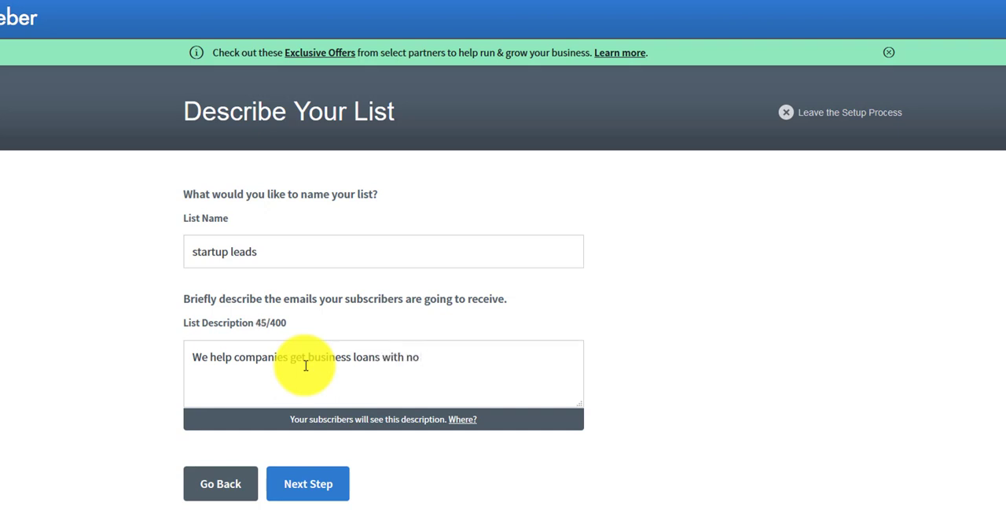
text(c)
key(BackSpace)
key(BackSpace)
key(BackSpace)
key(BackSpace)
key(BackSpace)
key(BackSpace)
key(BackSpace)
key(BackSpace)
text(. Credit)
key(BackSpace)
key(BackSpace)
key(BackSpace)
key(BackSpace)
key(BackSpace)
key(BackSpace)
key(BackSpace)
text(Bad credit o)
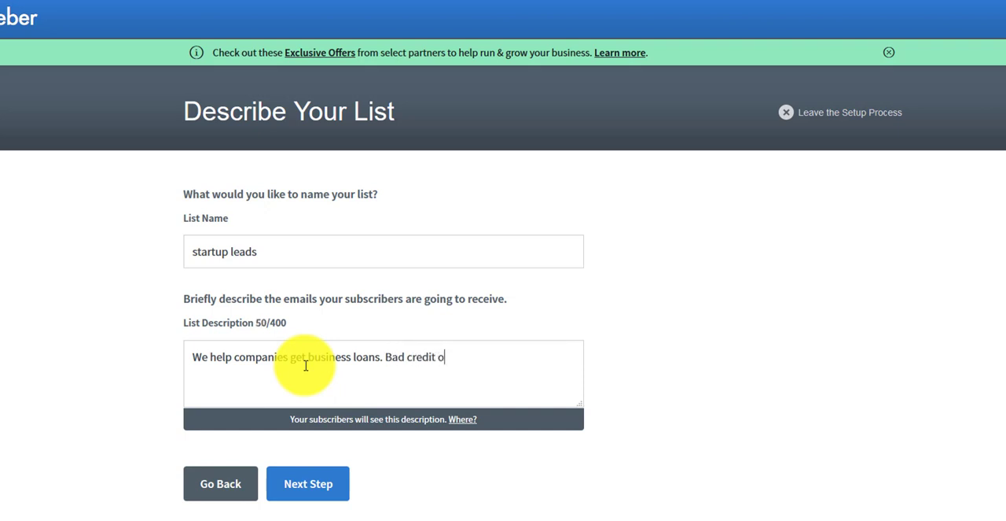
text(k, no collateral)
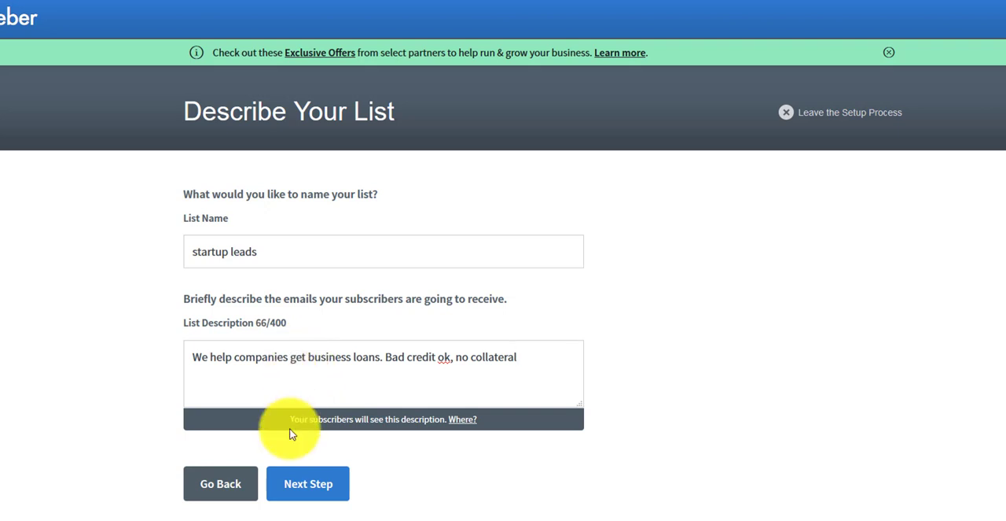
Proceed to the default confirmation message and approve it to create the list.
click(293, 487)
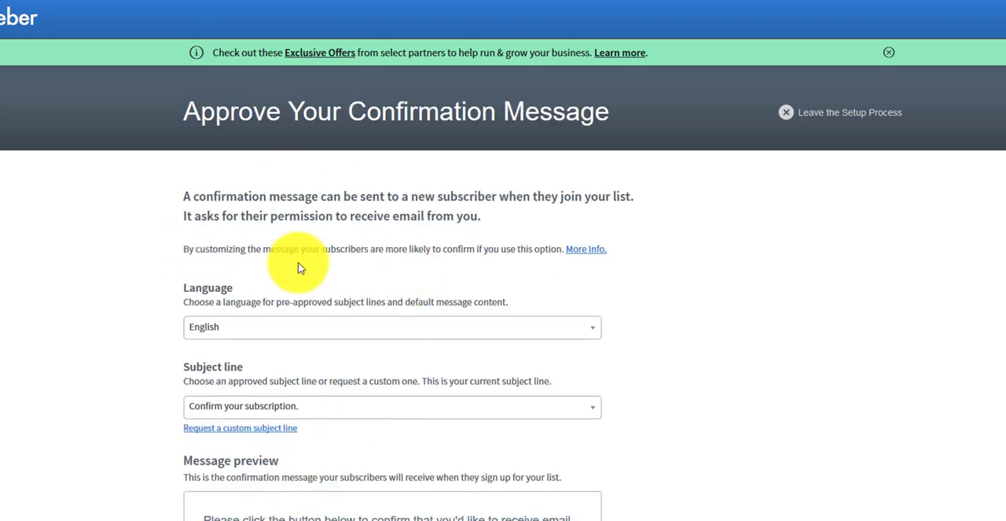
scroll(299, 266, down, 4)
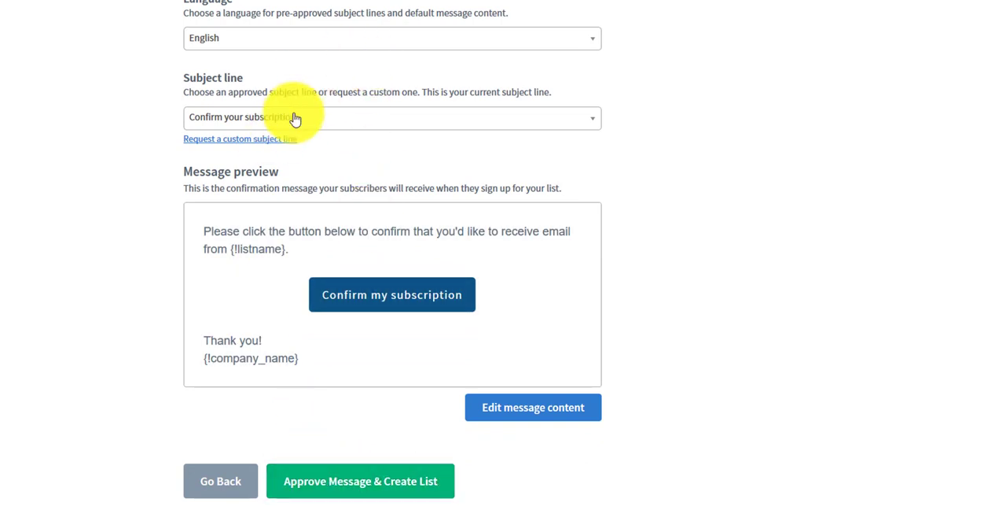
click(360, 489)
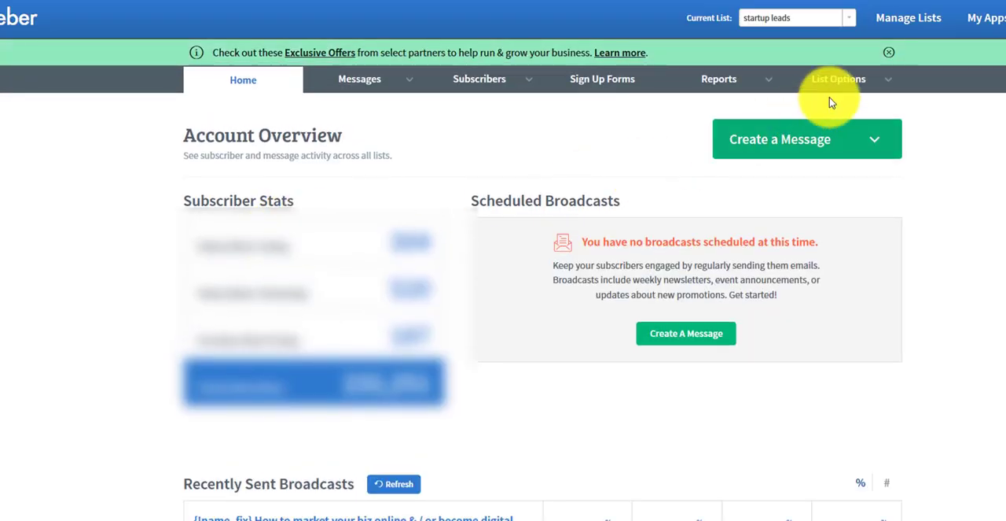
In the list settings, turn off the confirmation message for AWeber sign up forms and save the settings.
click(870, 83)
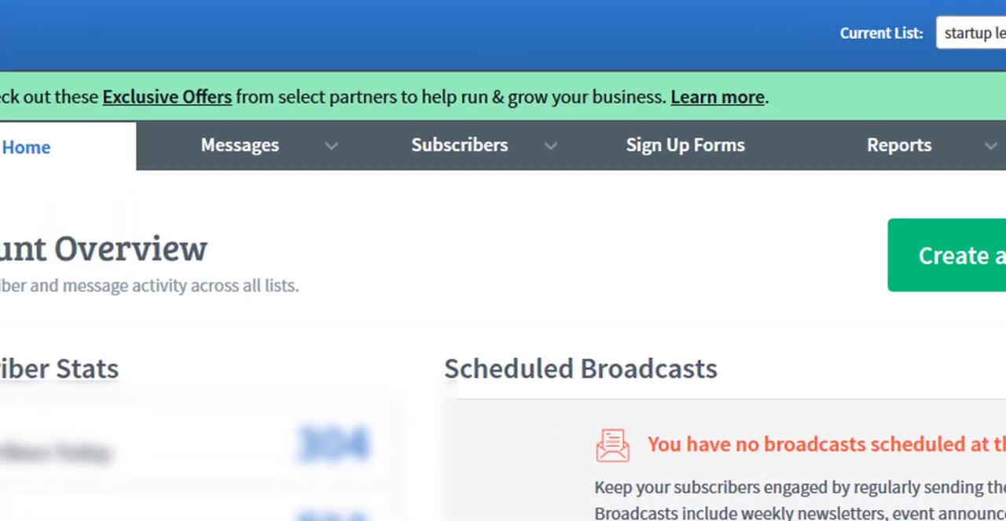
click(1003, 169)
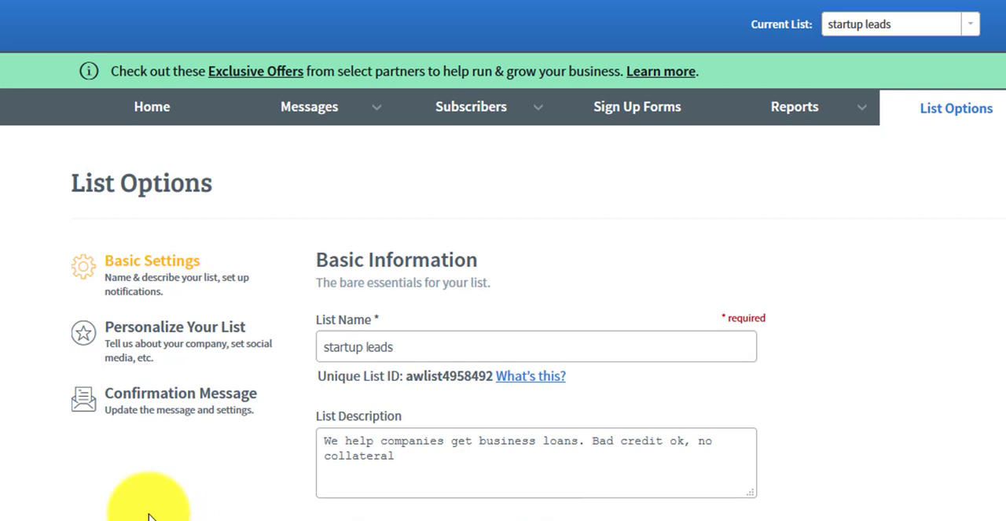
click(126, 403)
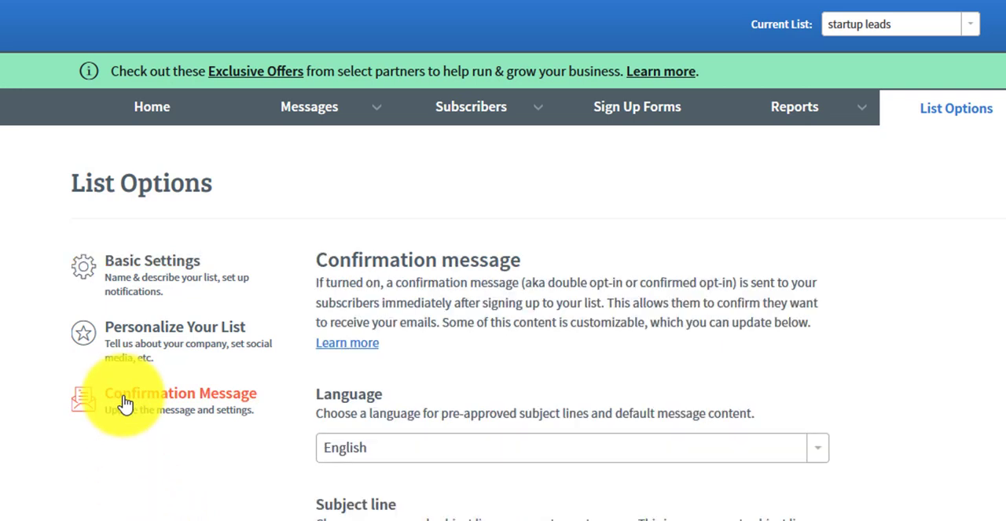
scroll(123, 503, down, 10)
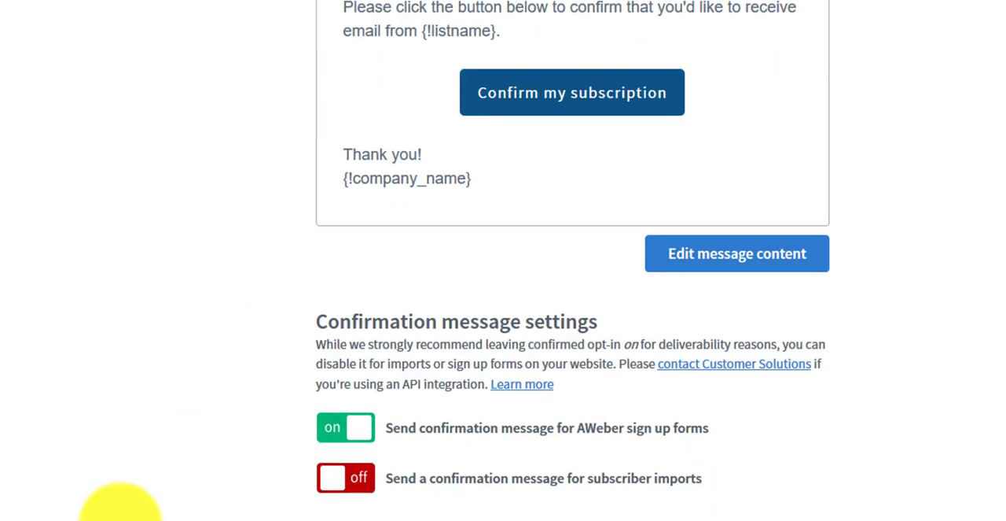
click(350, 434)
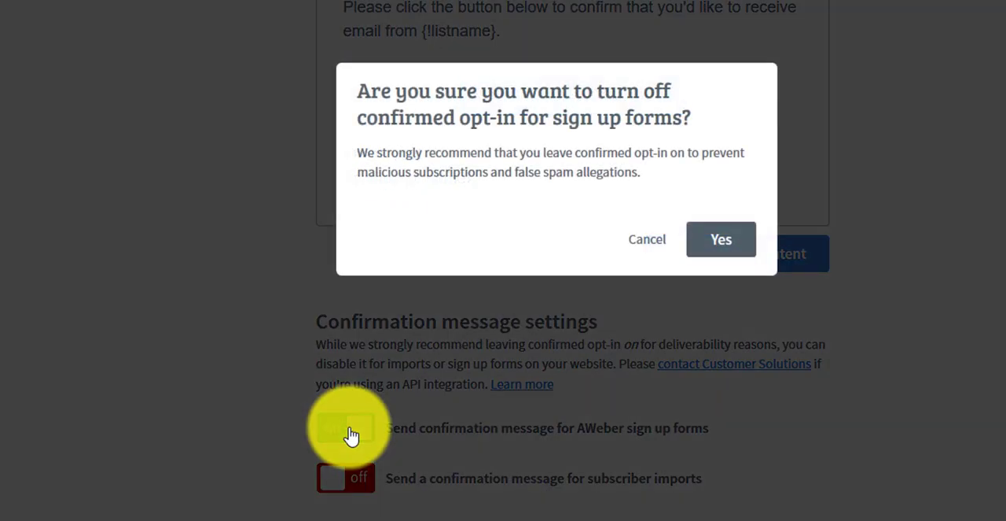
click(741, 241)
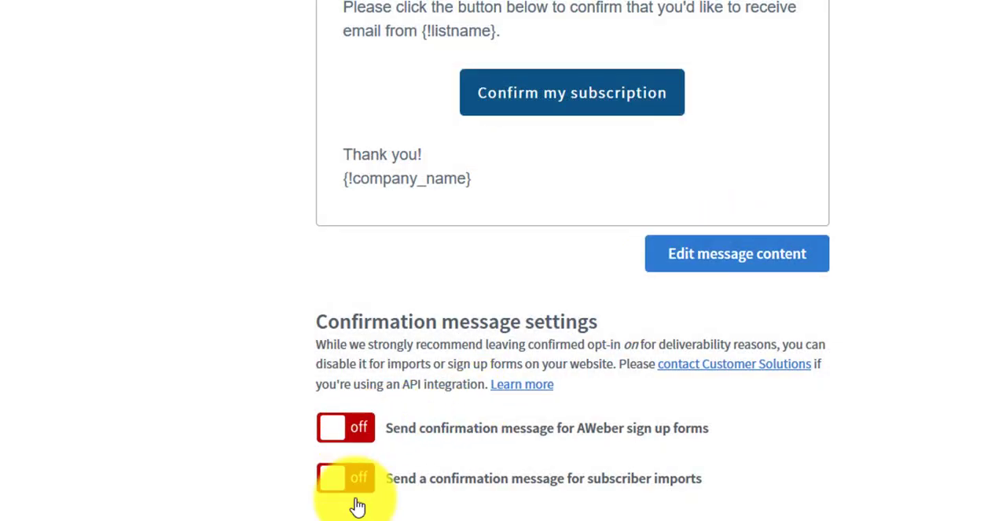
scroll(393, 503, down, 3)
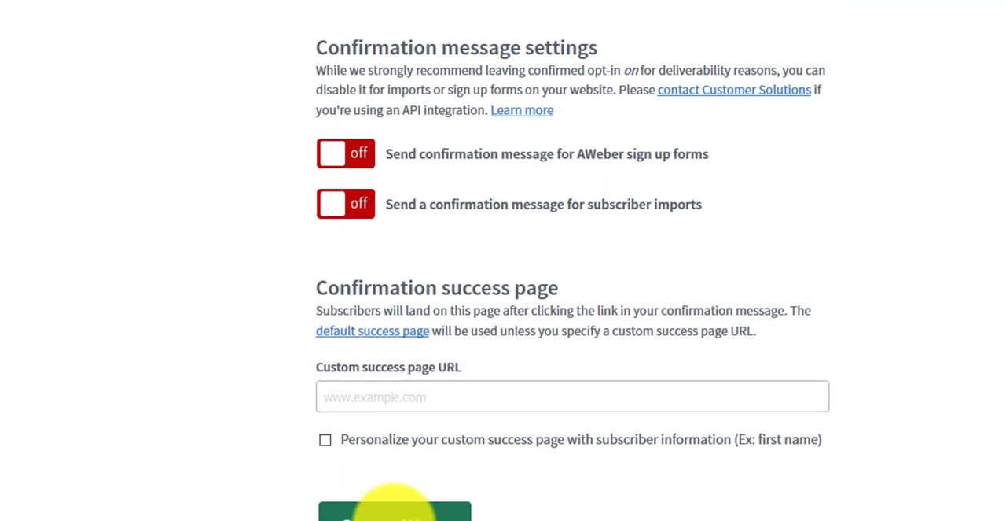
click(395, 510)
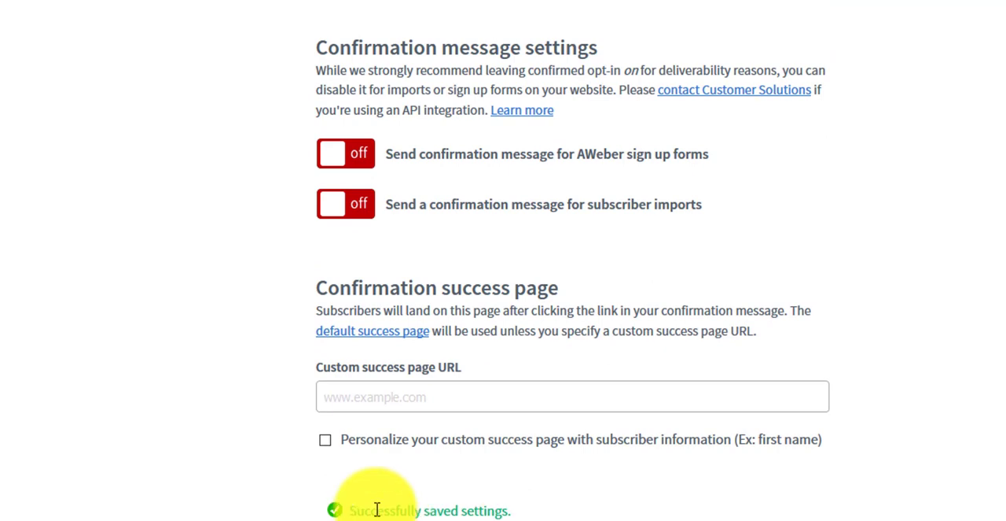
Review the list's company branding and basic settings, including the name and email fields for new-subscriber notifications.
scroll(181, 247, up, 8)
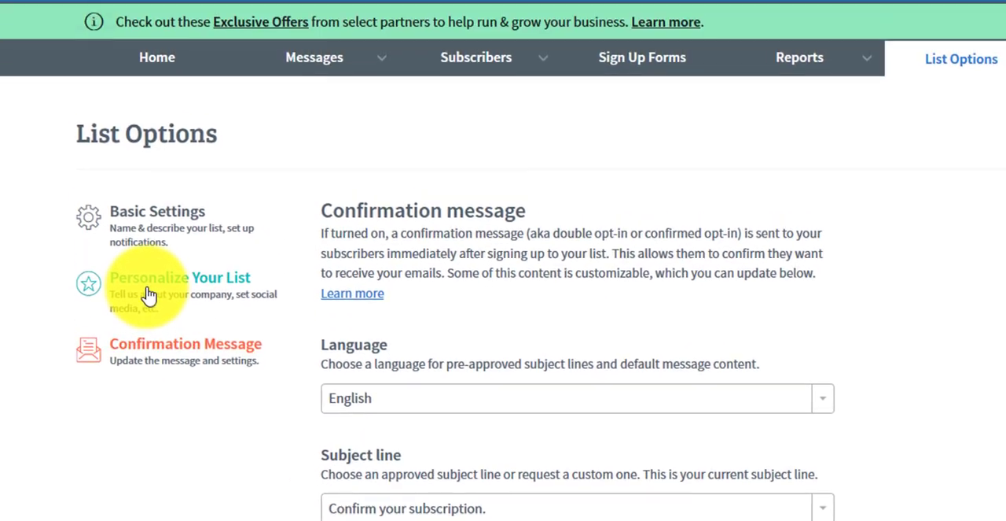
click(150, 294)
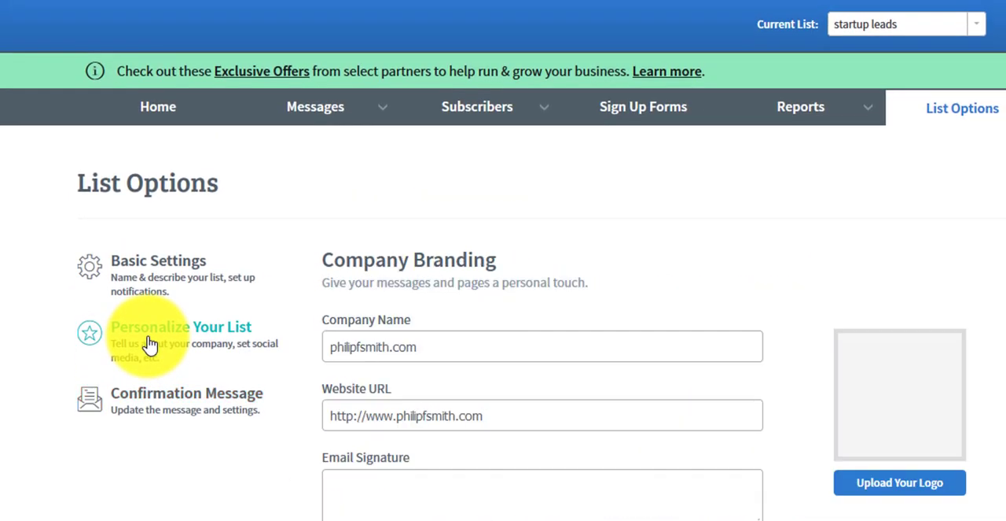
click(138, 277)
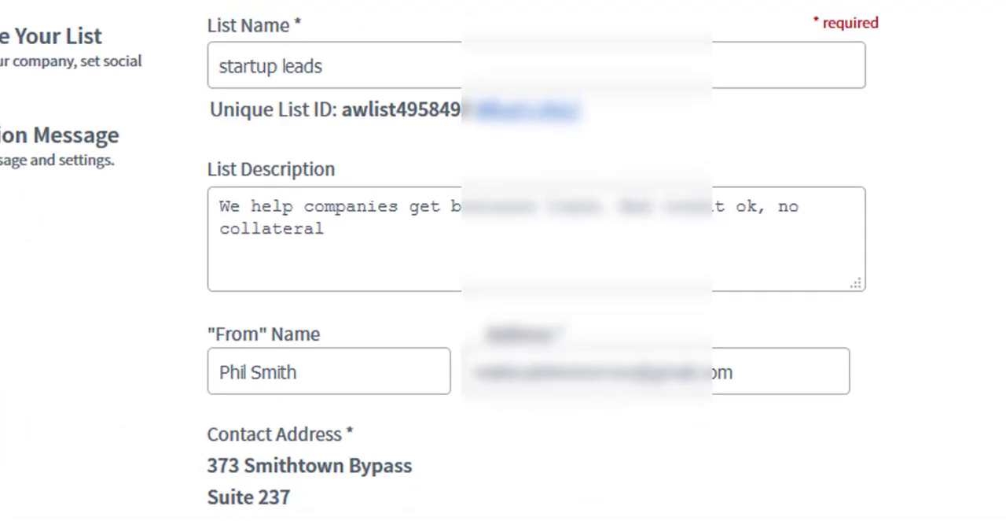
scroll(36, 487, down, 10)
click(298, 119)
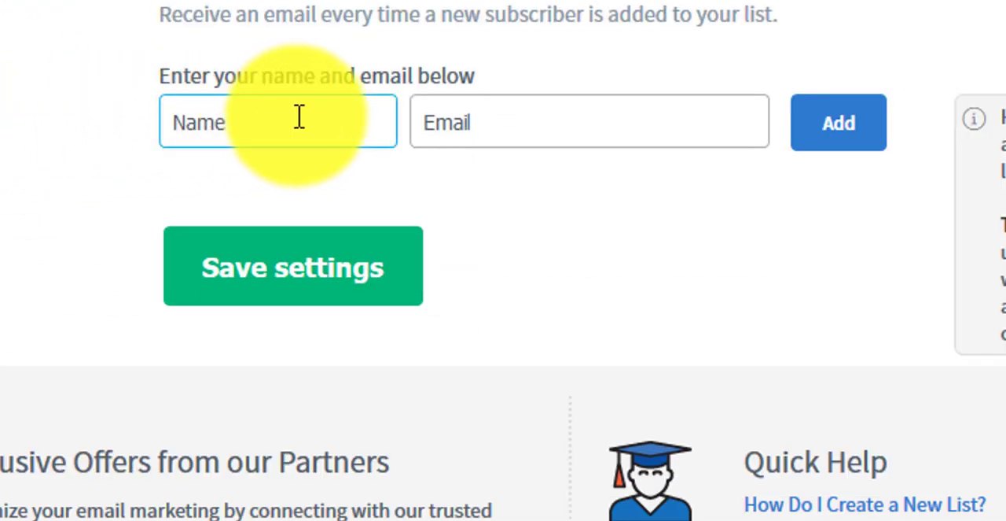
click(492, 126)
click(236, 123)
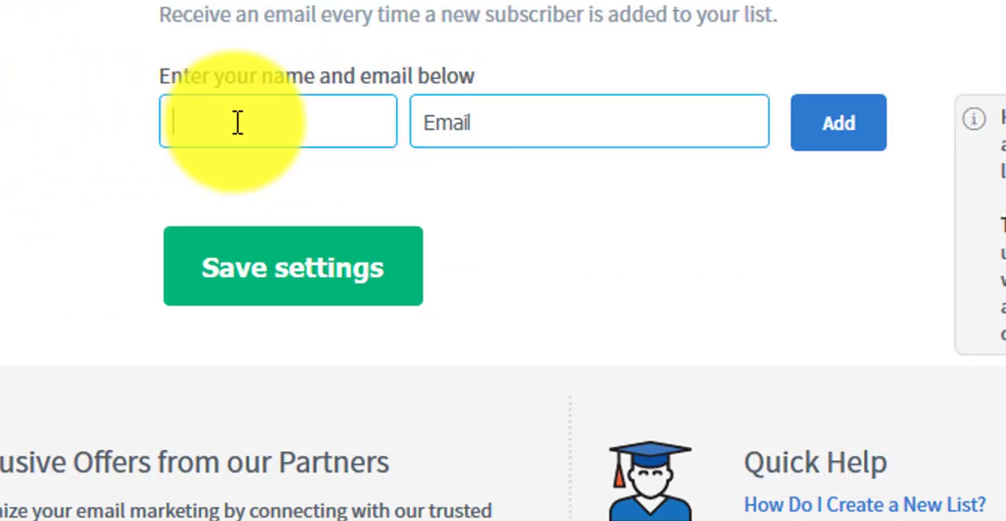
click(589, 126)
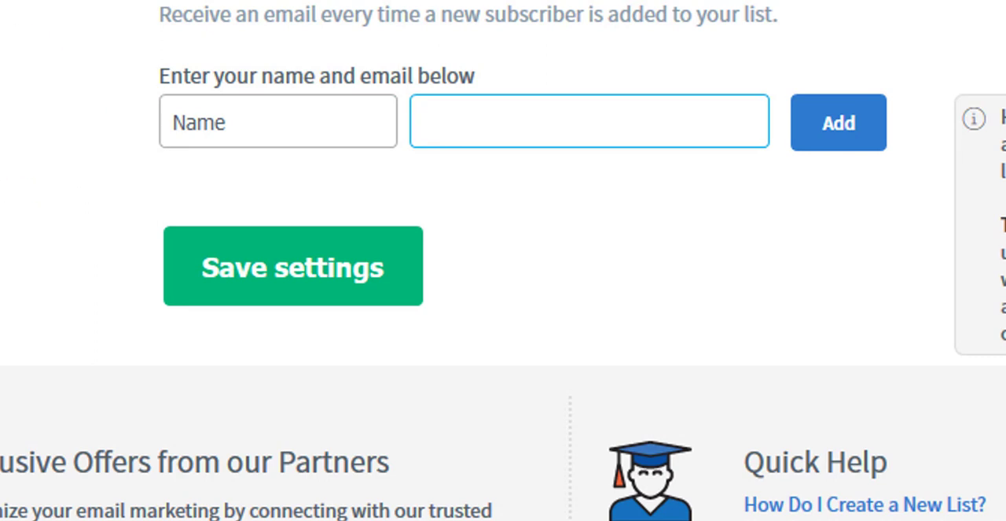
Add a custom field named "Phone" to the startup leads list.
scroll(599, 228, up, 10)
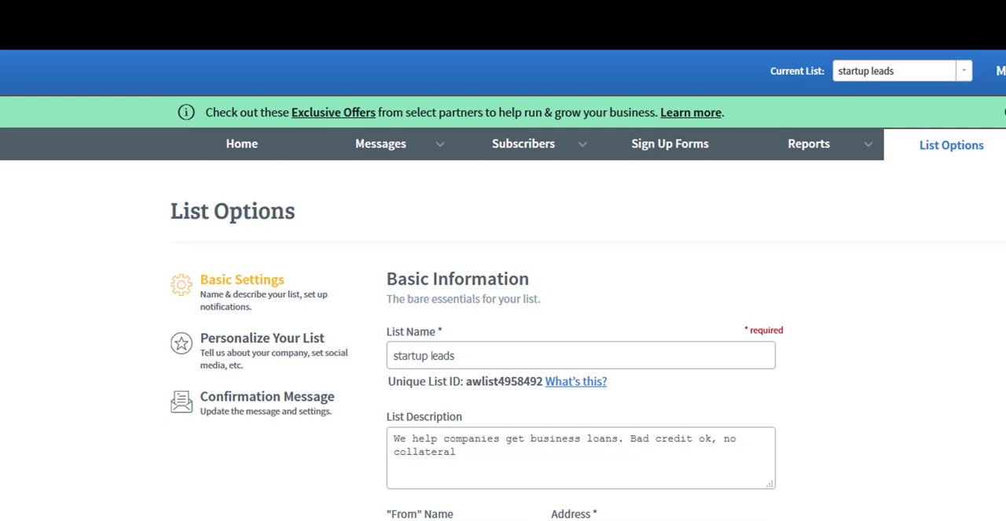
mouse_move(970, 153)
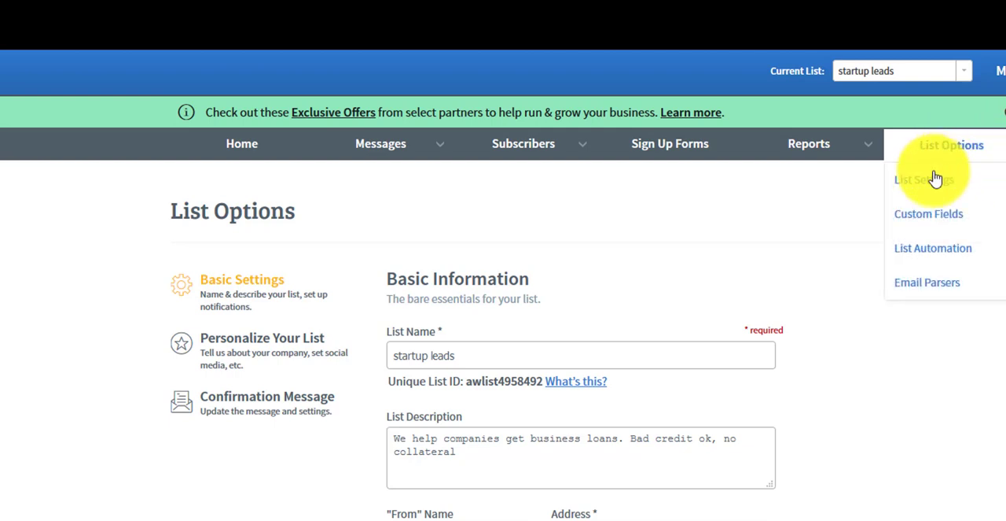
click(922, 224)
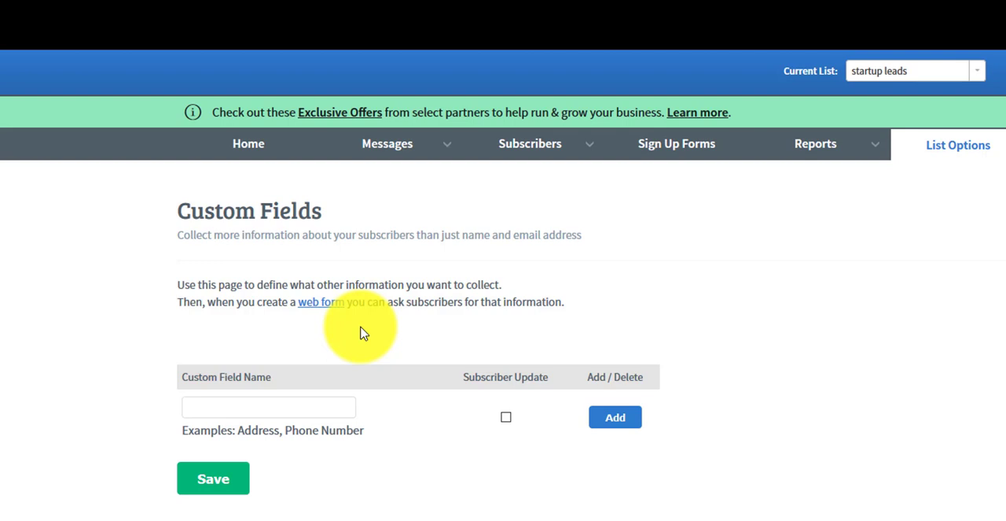
click(284, 407)
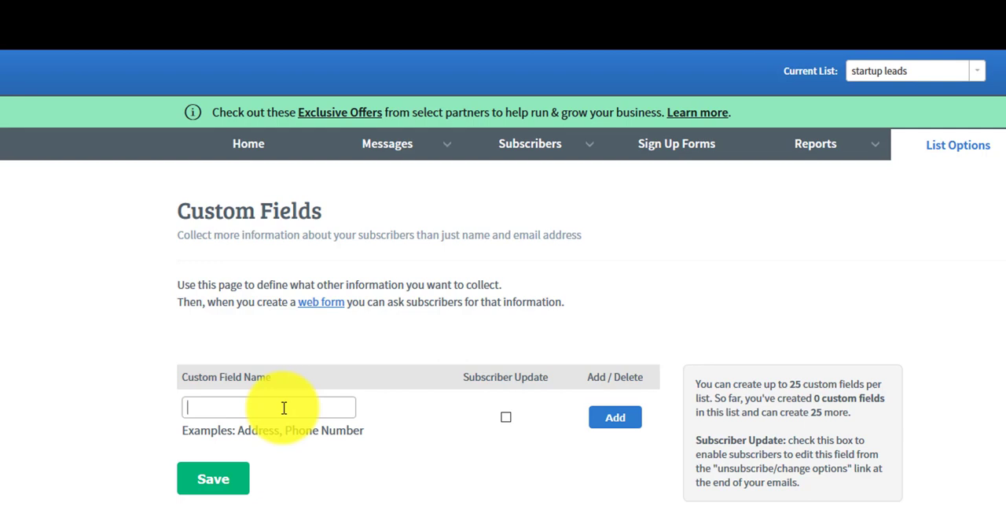
text(Phone)
click(615, 417)
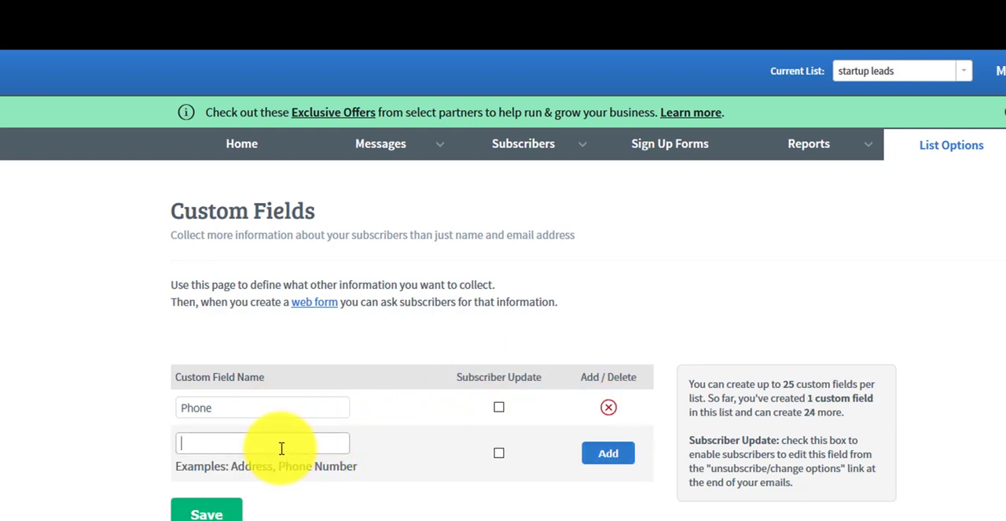
Add a custom field named "Company" to the startup leads list.
text(Company)
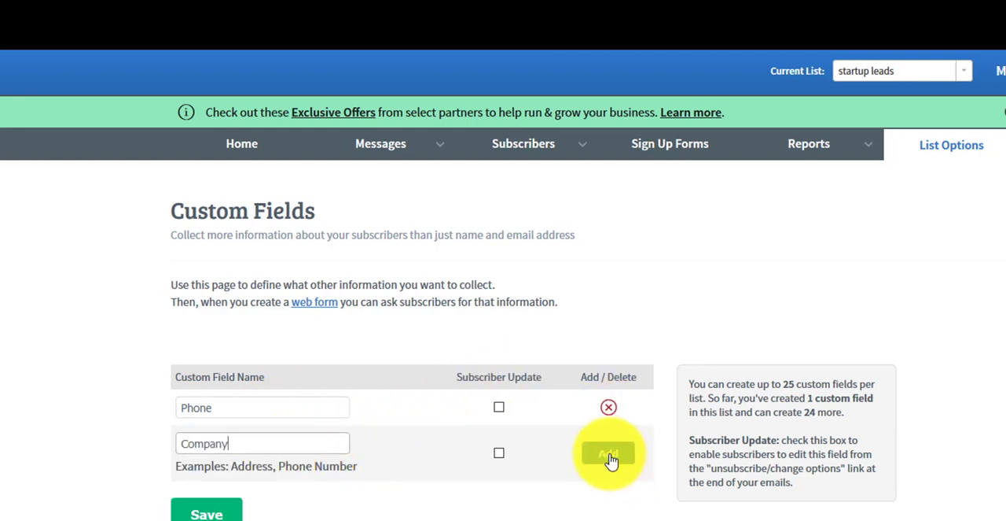
click(612, 459)
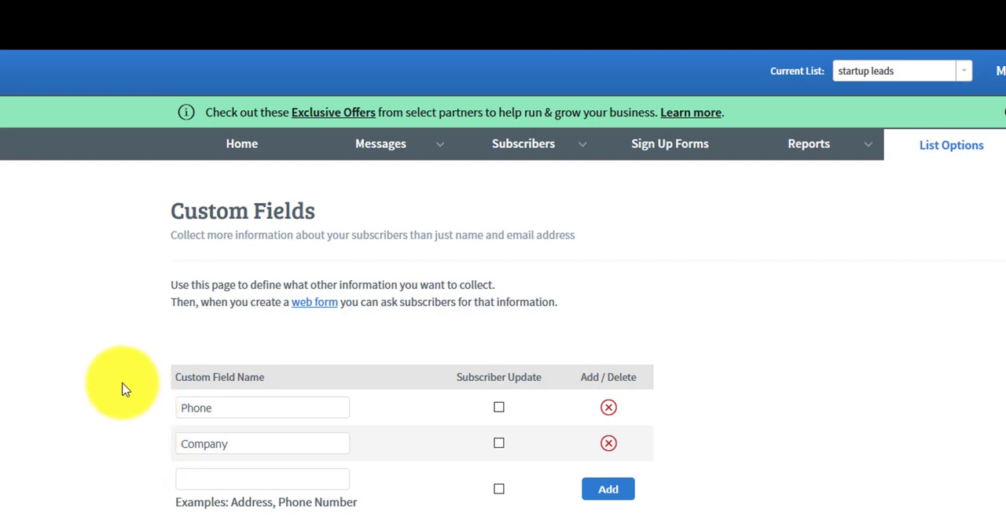
Start a new message for the legacy follow up series with the Drag & Drop Email Builder.
mouse_move(438, 157)
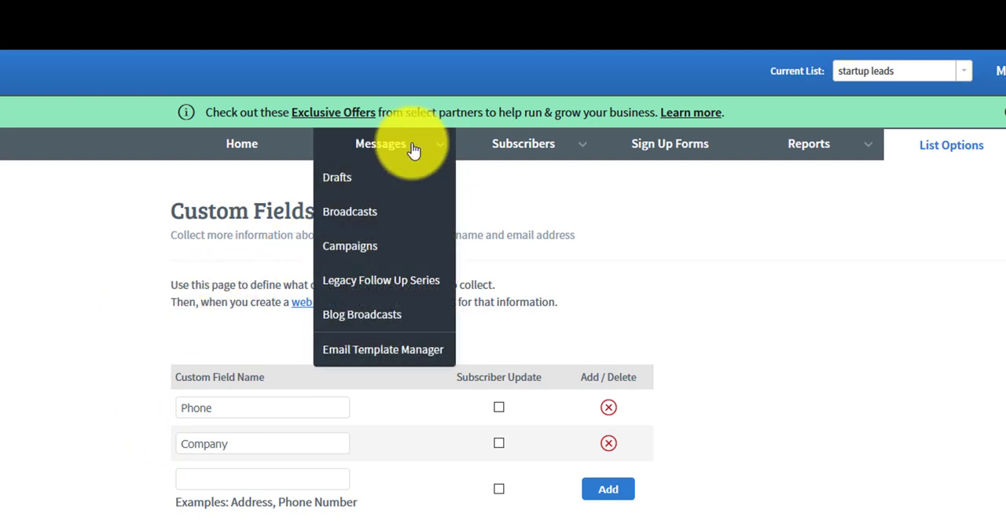
click(370, 290)
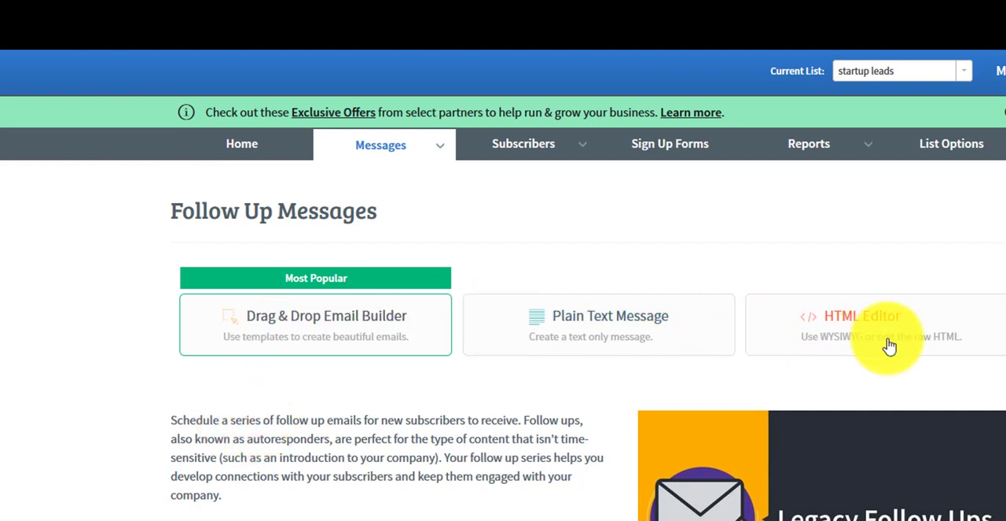
click(365, 325)
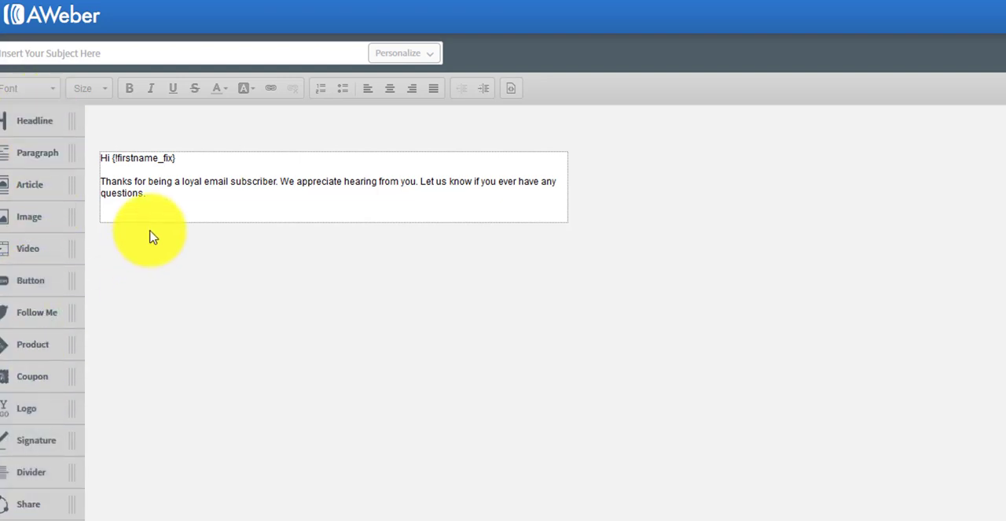
Insert the subscriber's First Name personalization at the start of the message subject.
click(175, 53)
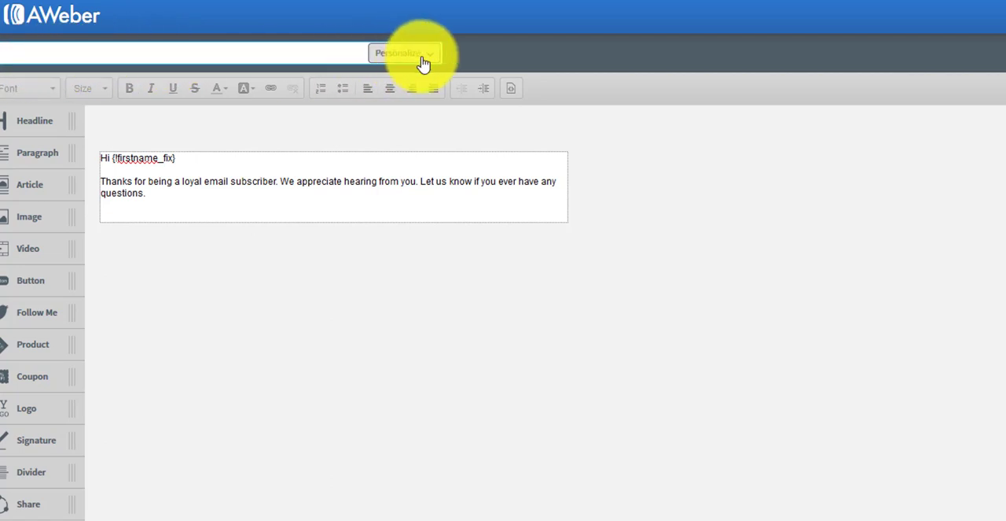
click(143, 58)
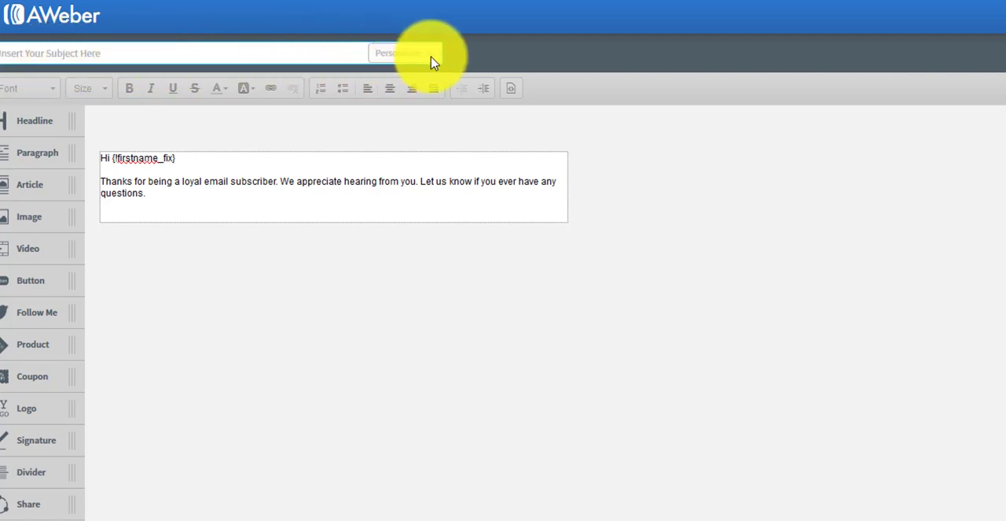
click(341, 52)
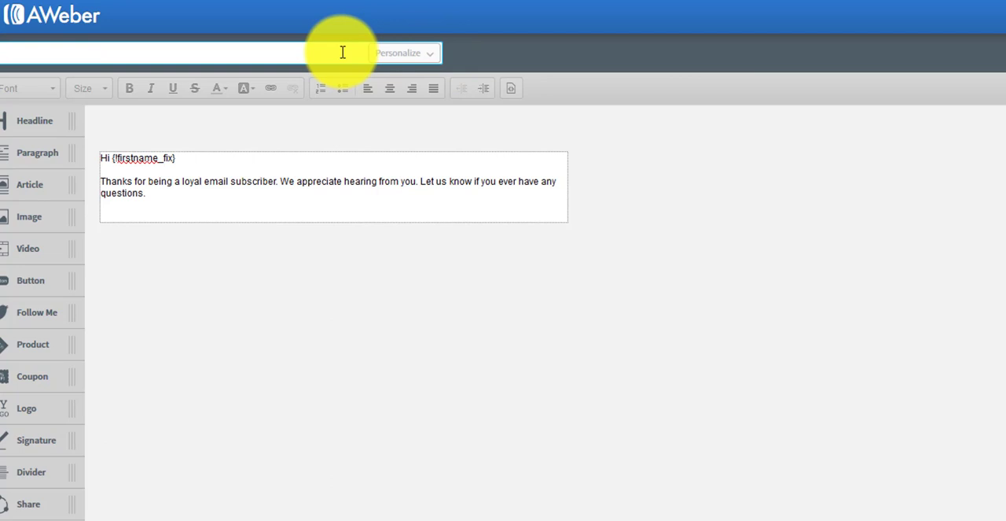
click(433, 57)
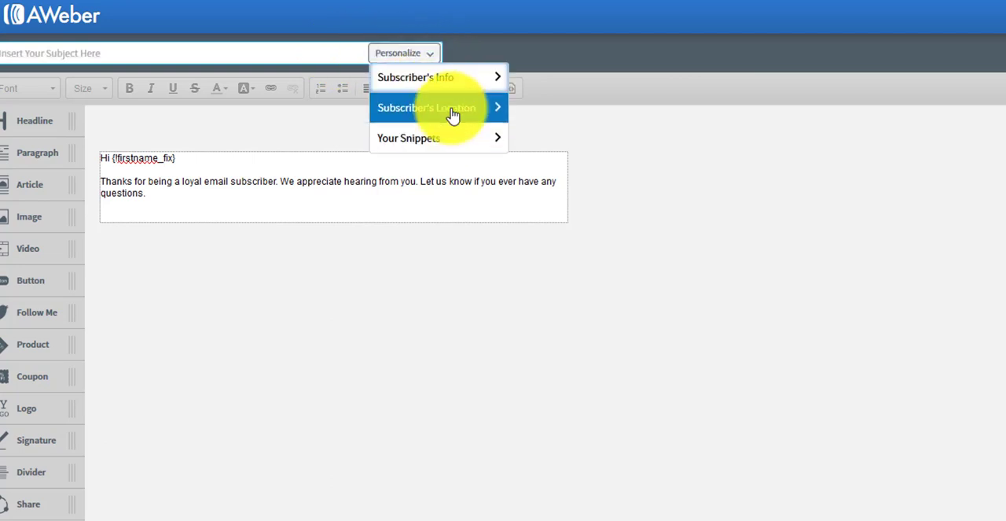
click(483, 87)
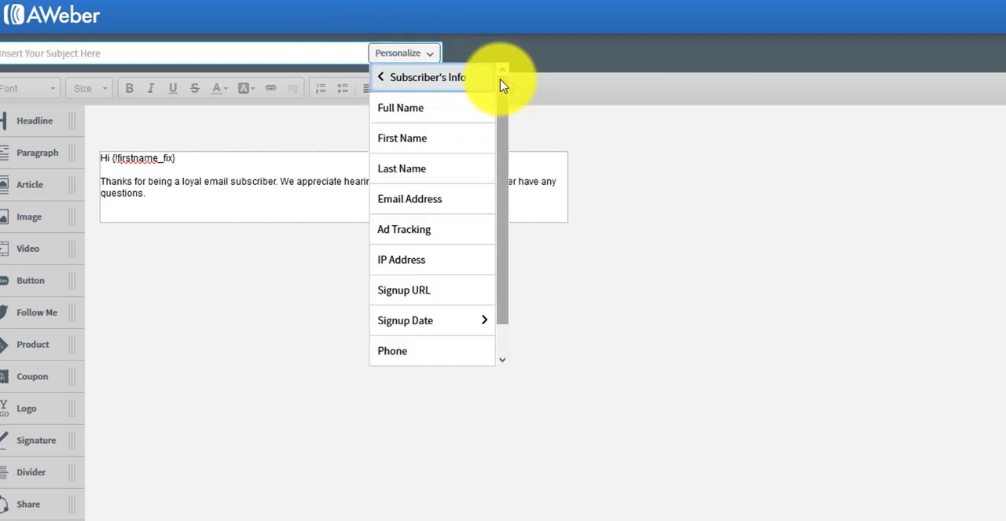
click(416, 136)
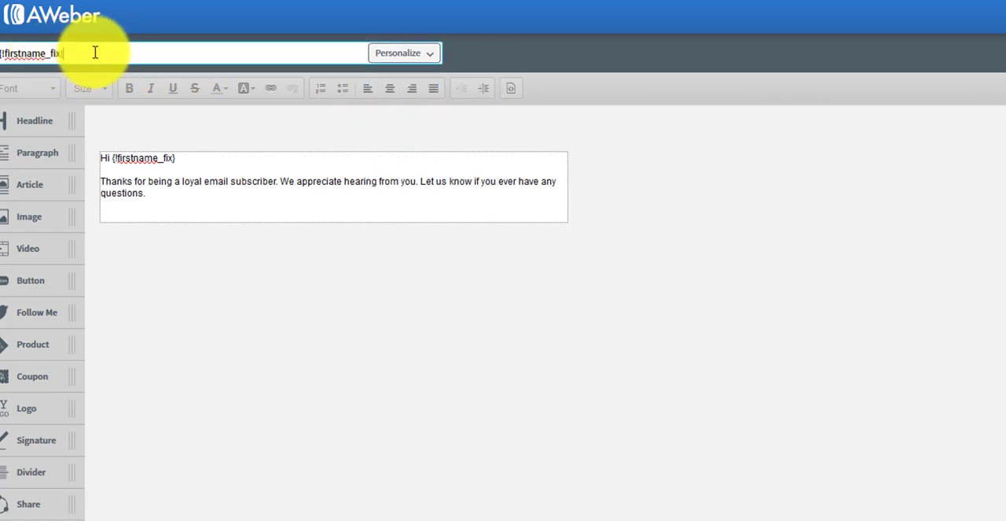
click(420, 57)
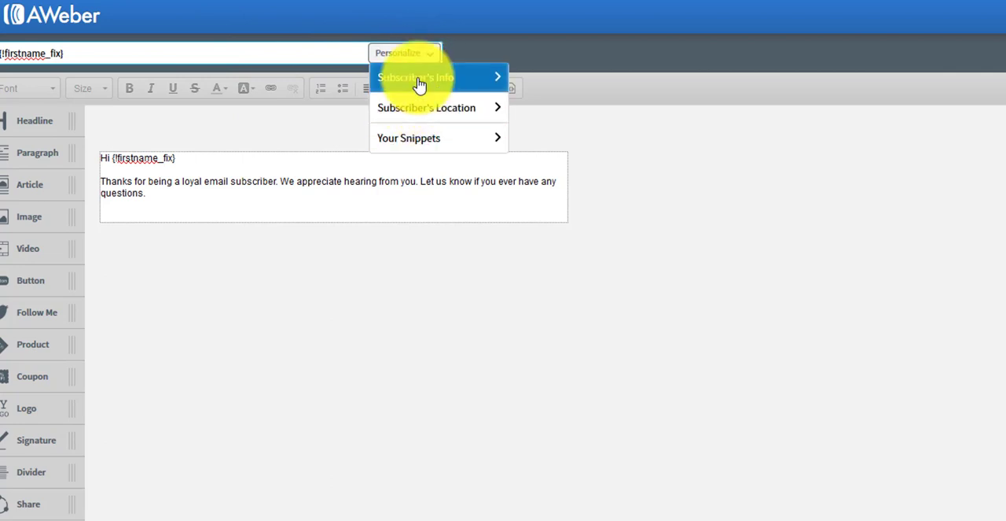
click(420, 78)
scroll(415, 319, down, 1)
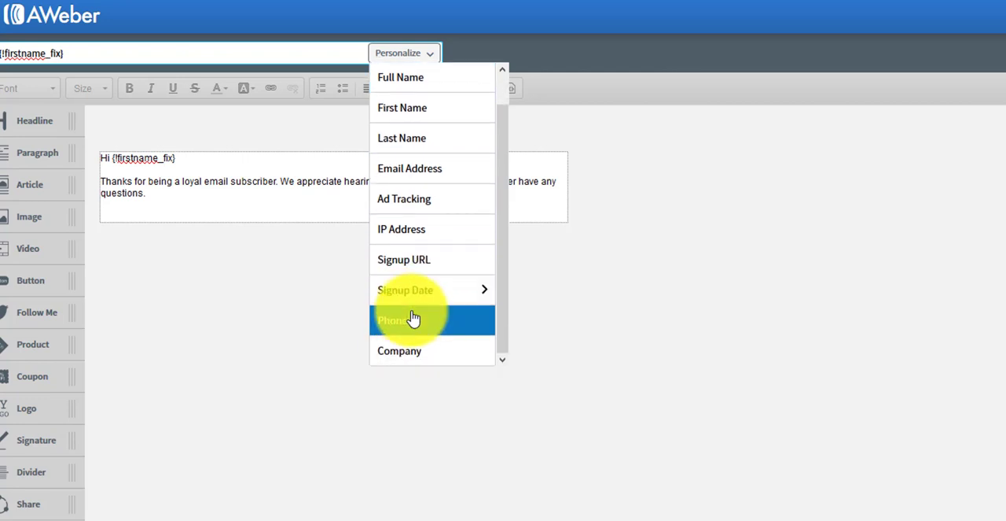
scroll(414, 259, up, 1)
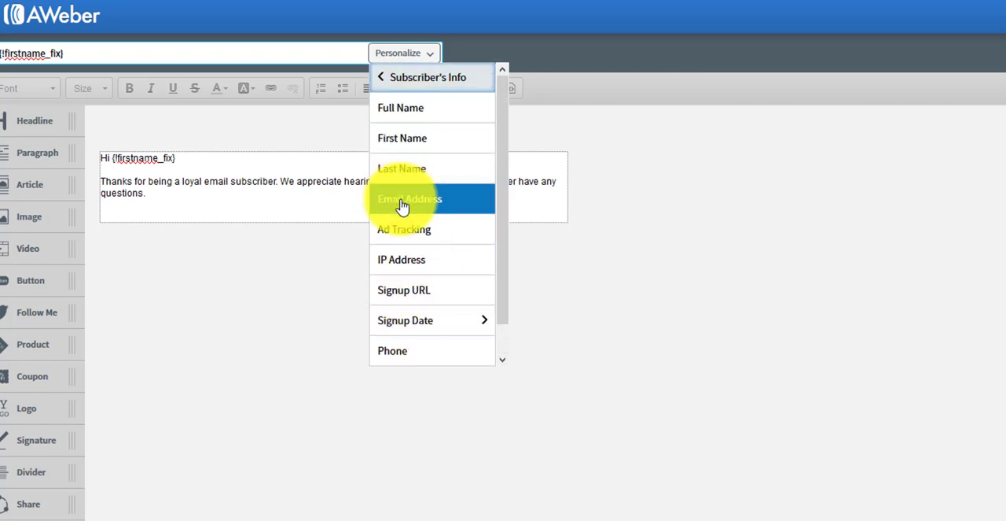
Continue the subject after the first-name tag with ", get funding for" followed by the Company custom field.
click(227, 52)
click(197, 24)
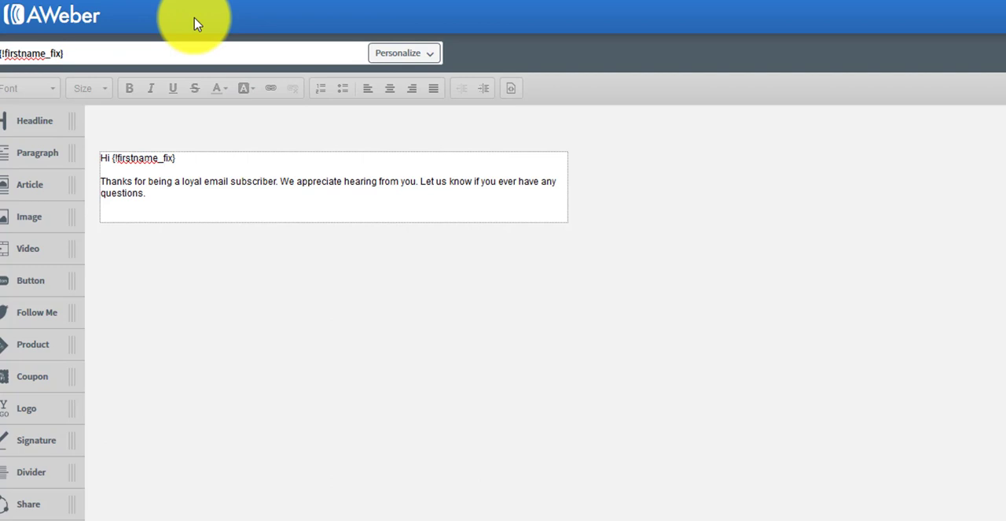
text(, get funding for)
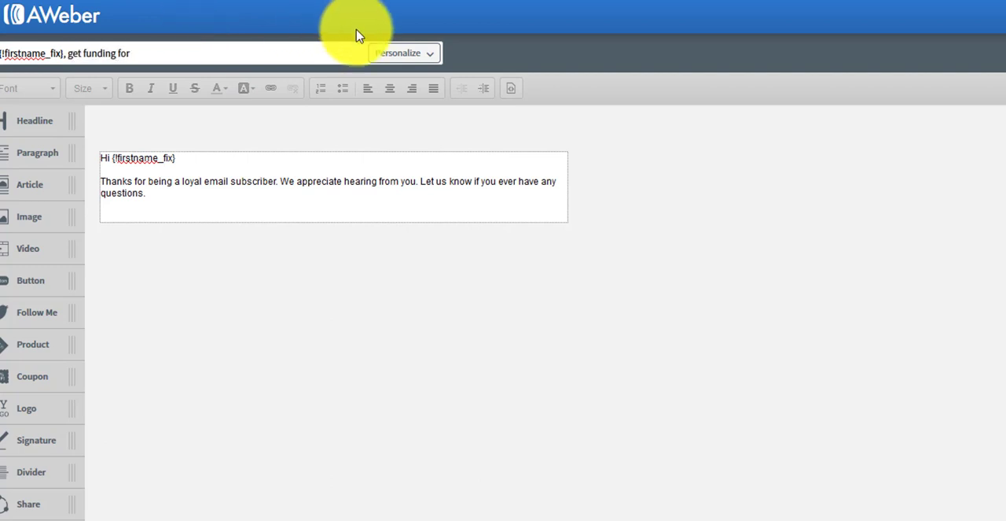
click(414, 53)
click(418, 79)
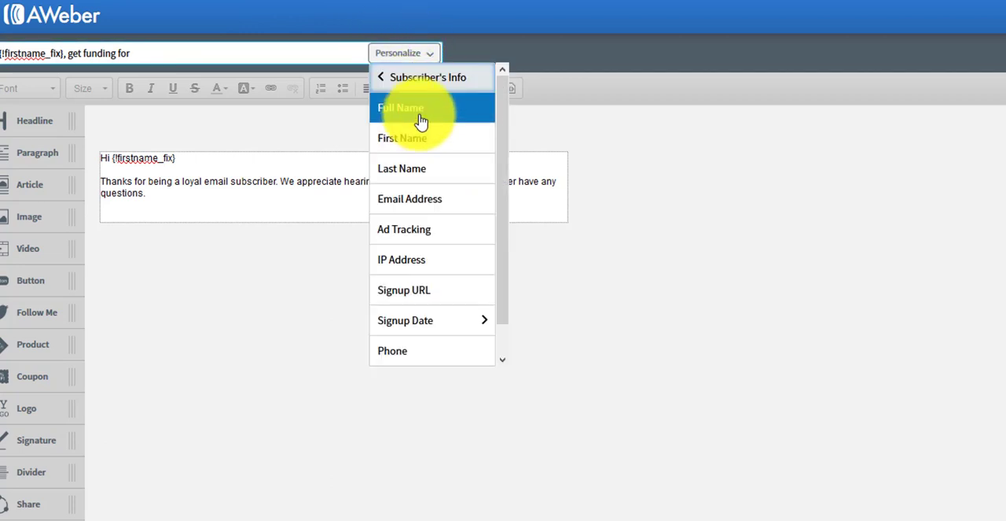
scroll(416, 165, down, 1)
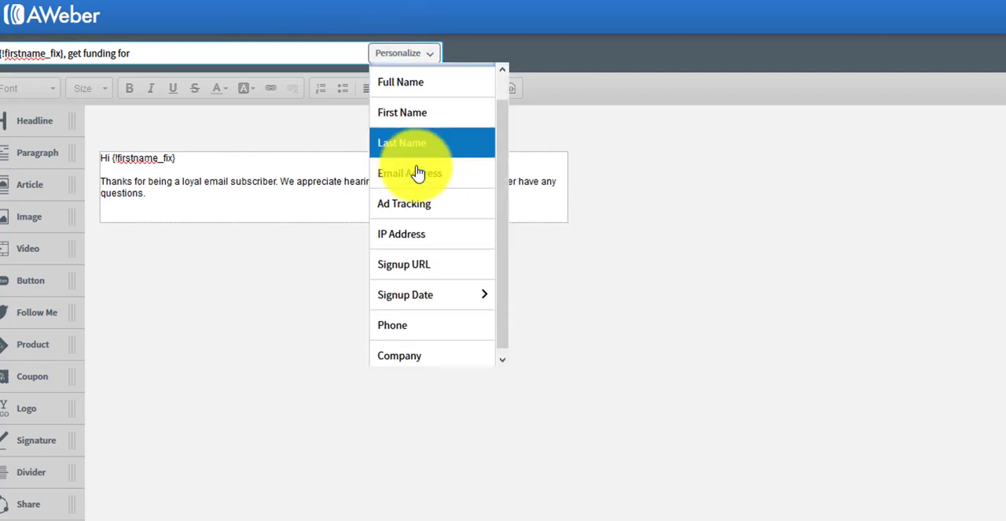
click(413, 351)
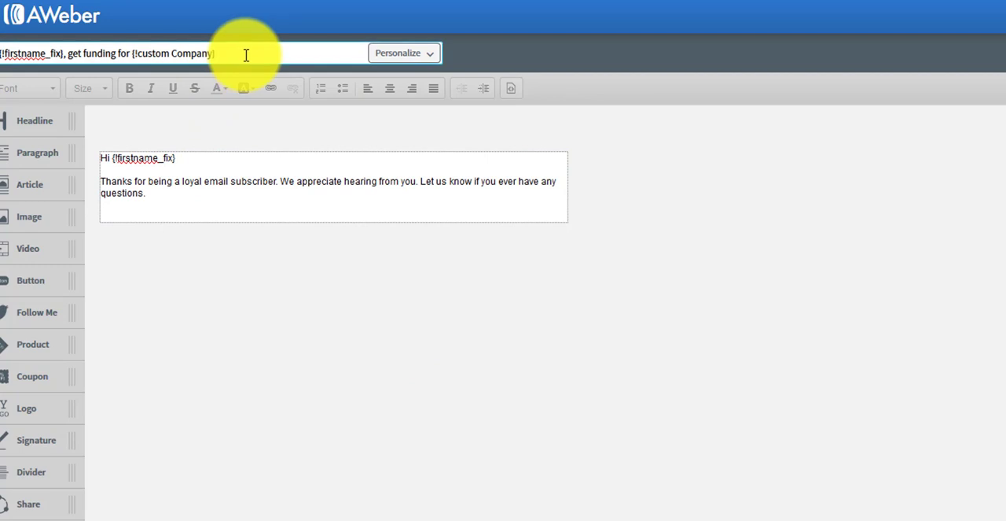
key(Left)
key(Left)
key(Left)
key(Left)
key(Left)
key(Left)
key(Left)
key(Left)
key(Left)
key(Left)
key(Left)
key(Left)
key(Left)
key(Left)
key(Left)
key(Left)
key(Left)
key(Left)
key(Left)
key(Left)
key(Left)
key(Right)
key(Right)
key(Right)
key(Right)
key(Right)
key(Right)
key(Right)
key(Right)
key(Right)
key(Right)
key(Right)
key(Right)
Replace the sample body text below the greeting with "Get funding for your business, click here".
click(292, 180)
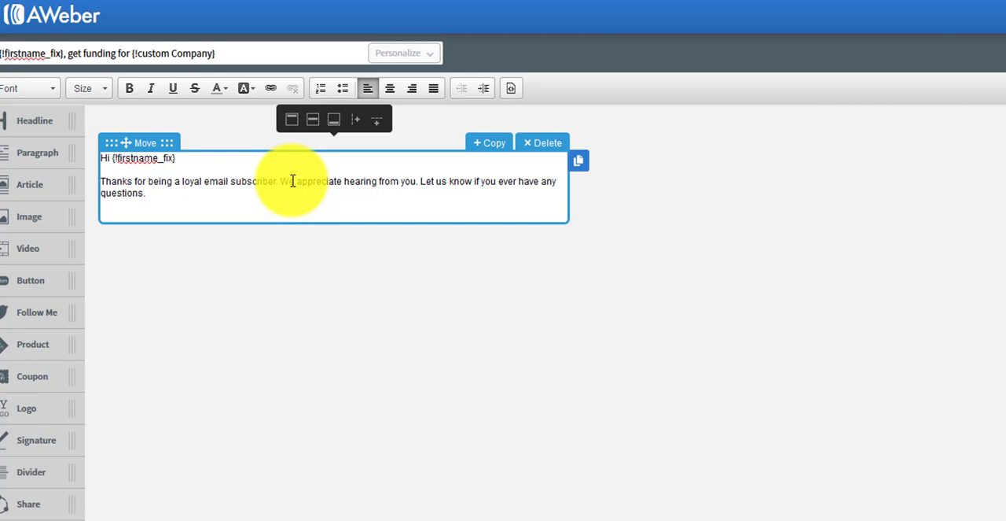
text(Get fundin)
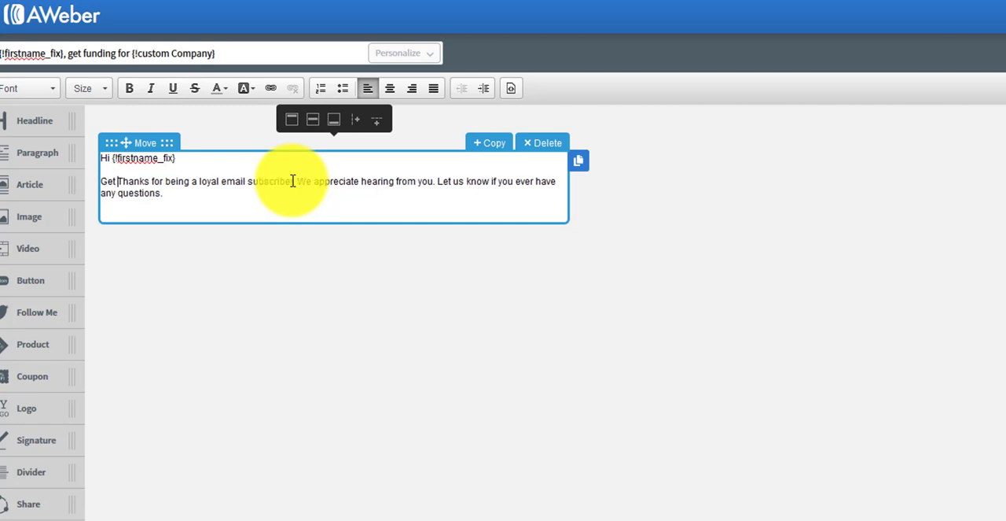
text(g for your busines)
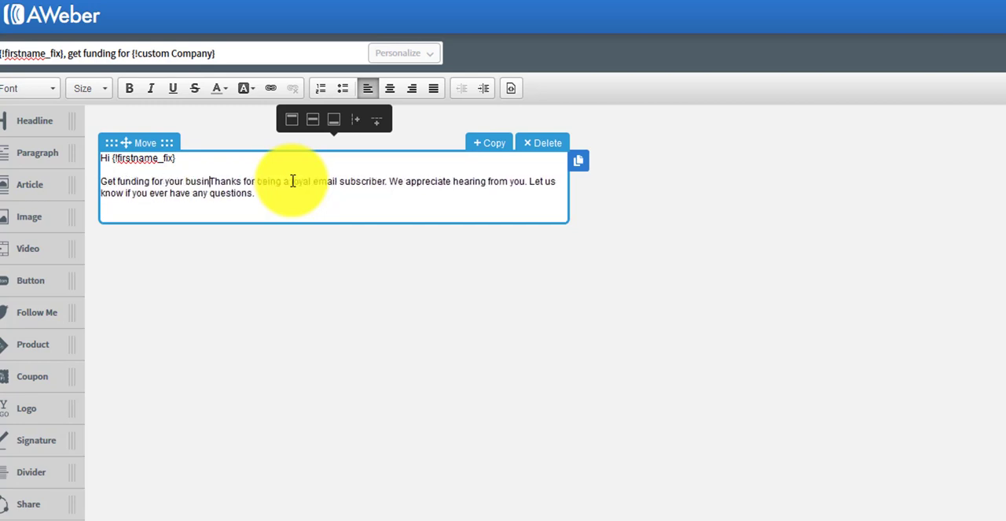
text(s, click)
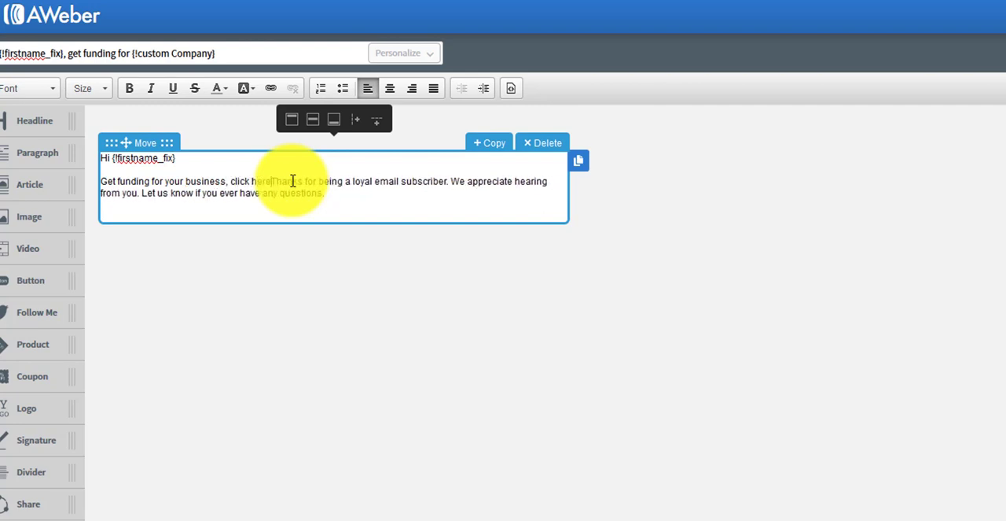
key(ctrl+shift+End)
text(here)
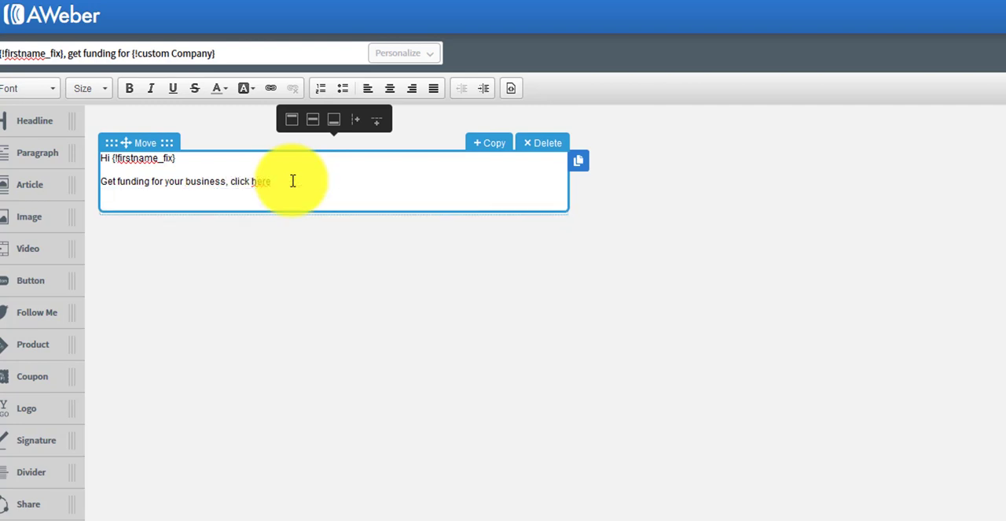
Add the closing line "Your name" below the body text, then save the message and exit to the drafts.
key(Return)
key(Return)
text(Your name)
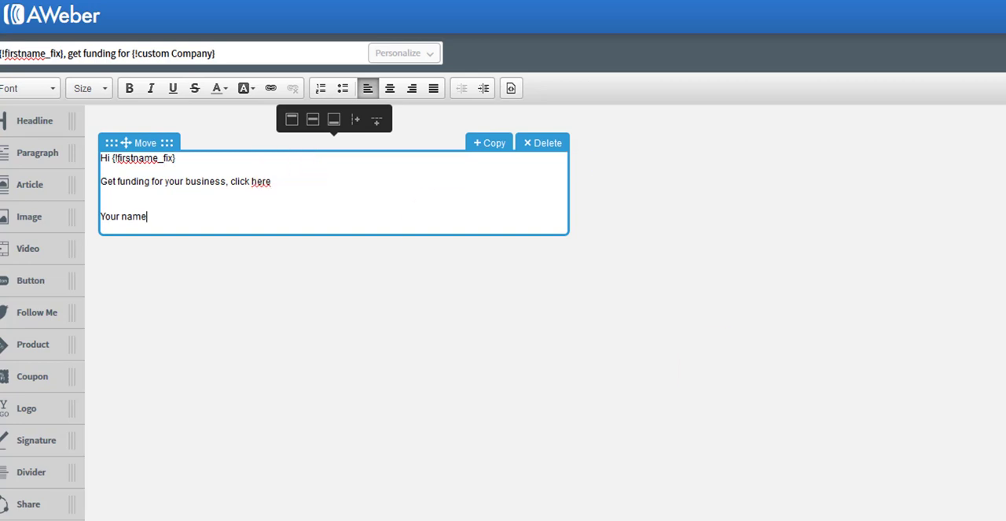
click(998, 515)
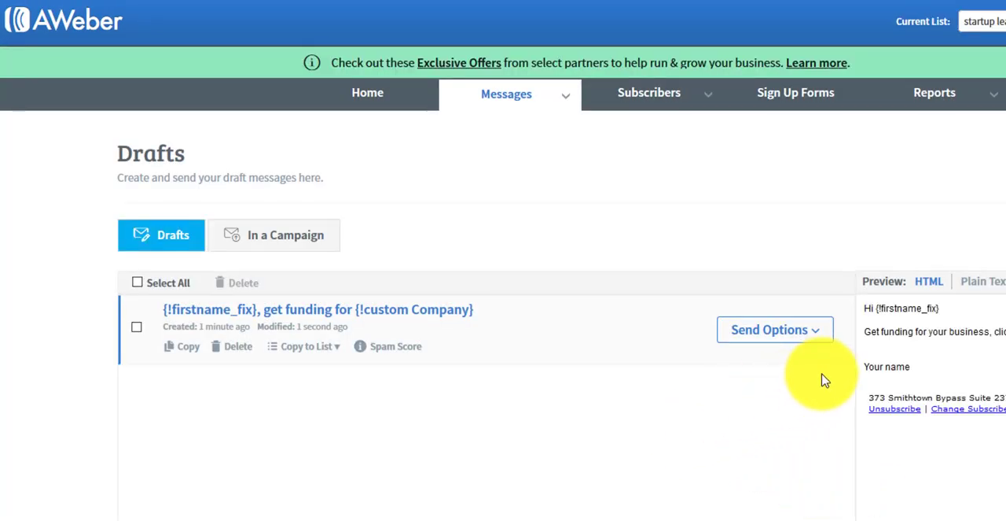
Add the funding draft to the follow up series as message 1 and check its follow up settings.
click(818, 343)
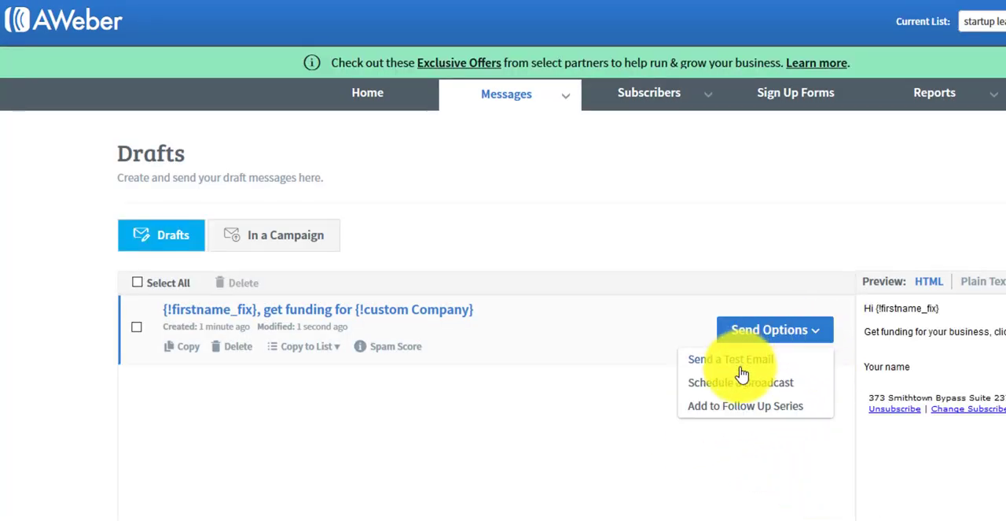
click(776, 413)
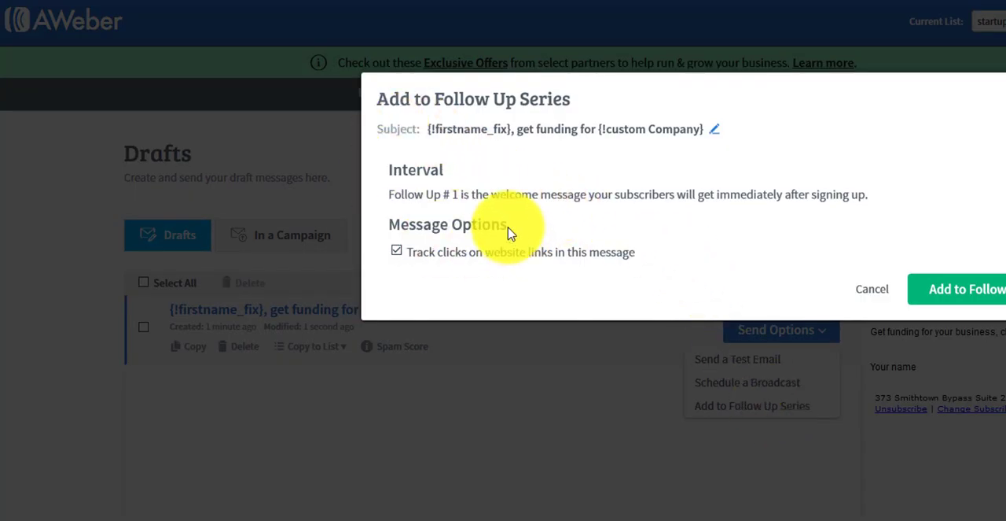
drag(398, 196, 858, 197)
triple_click(861, 196)
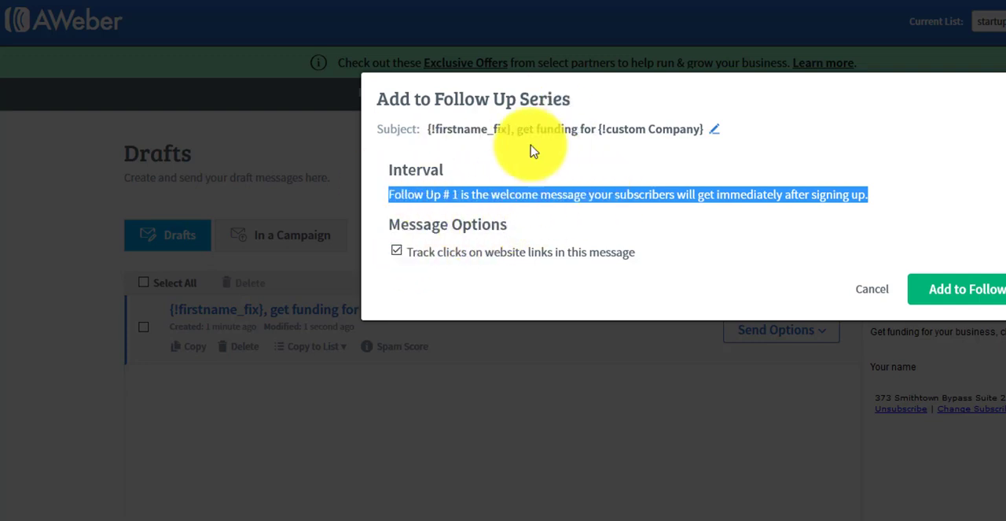
click(981, 291)
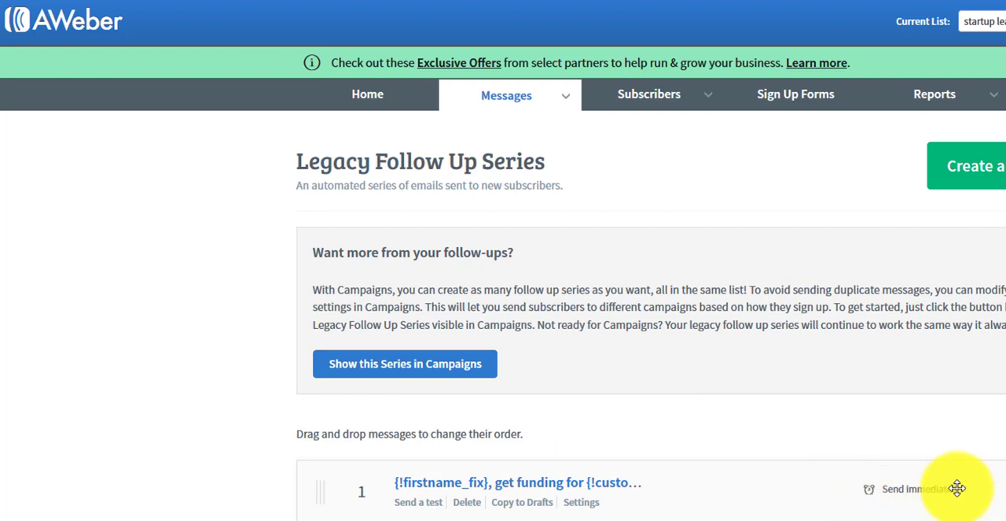
click(584, 503)
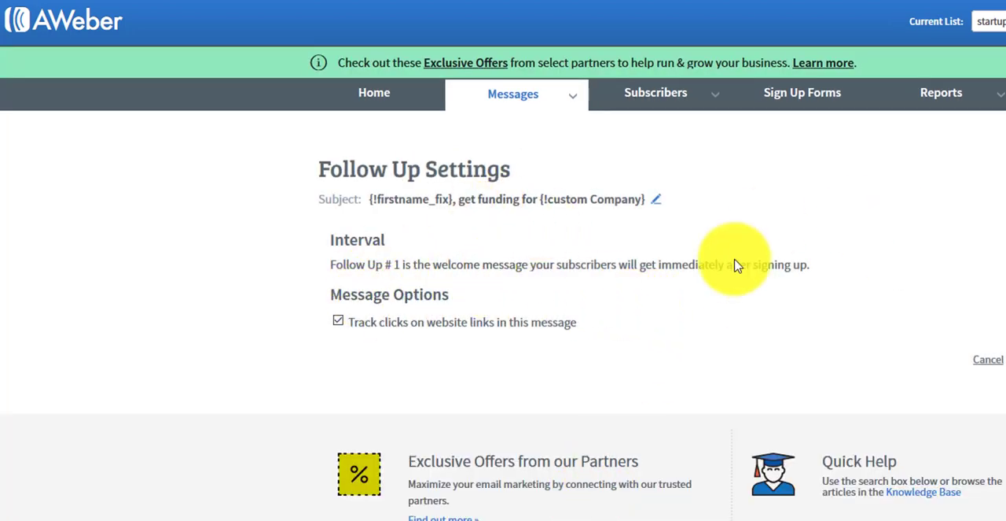
click(983, 363)
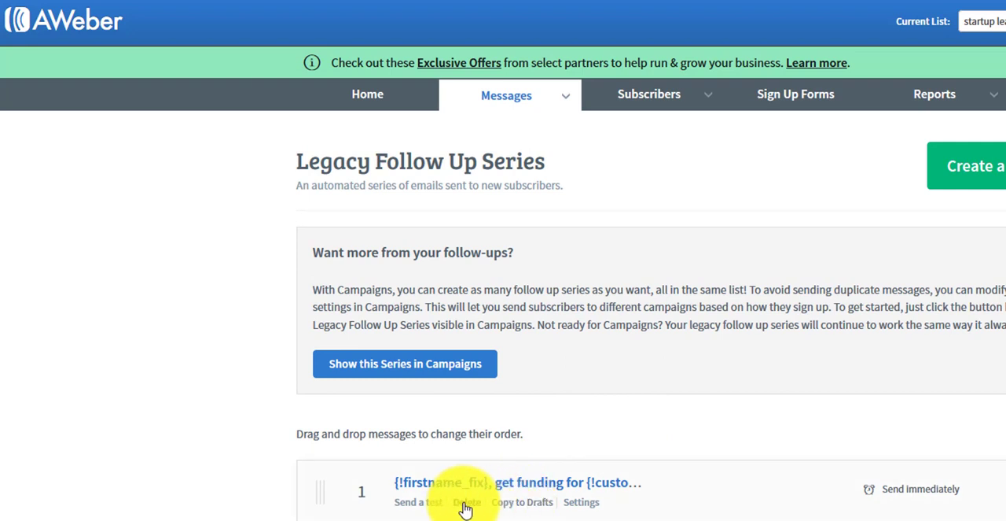
Copy the first follow up message to drafts and open that copy for editing.
click(523, 509)
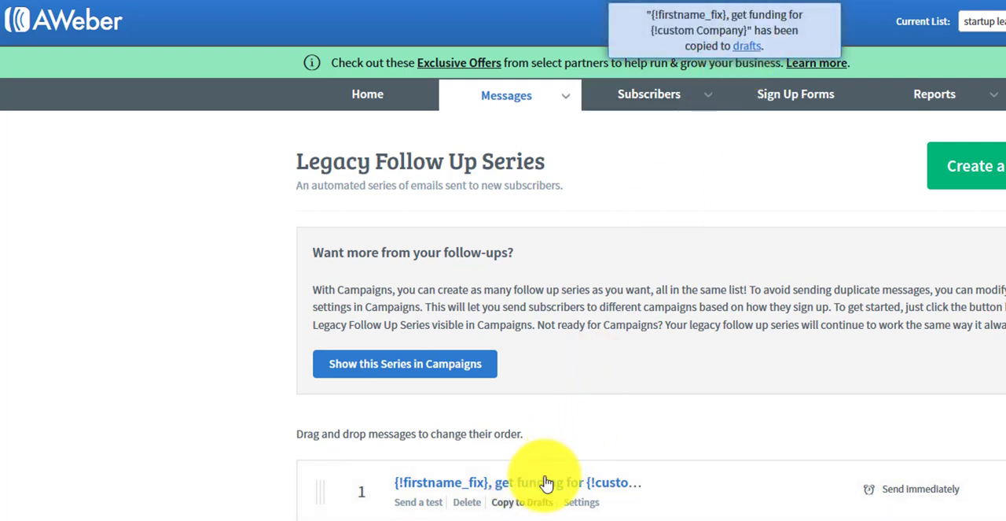
click(743, 49)
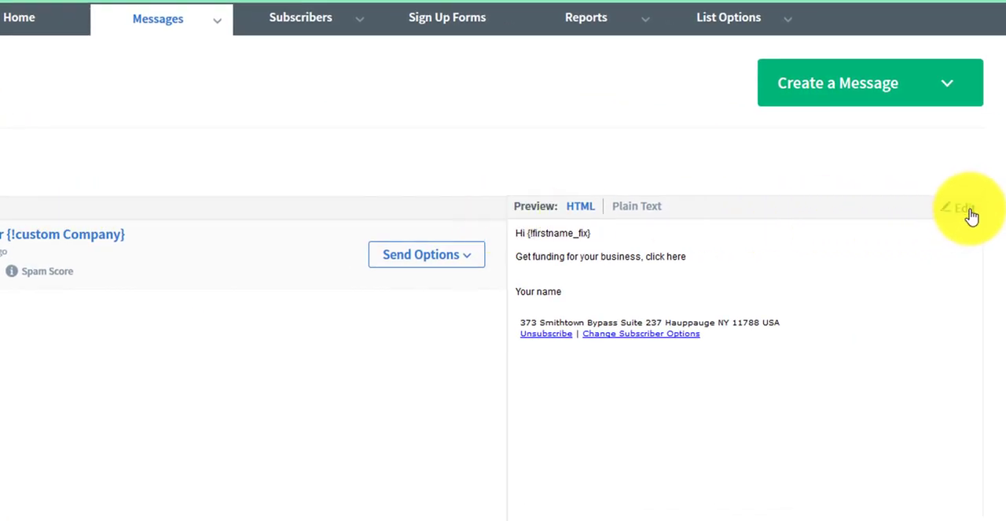
click(968, 209)
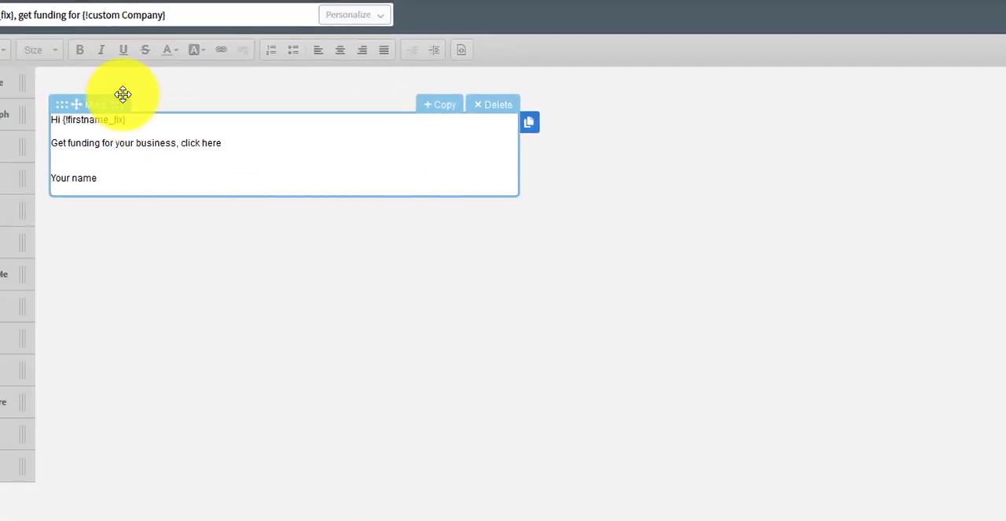
Change the copied message's subject after the first-name placeholder to "get a personal loan", removing the funding and company text.
click(19, 15)
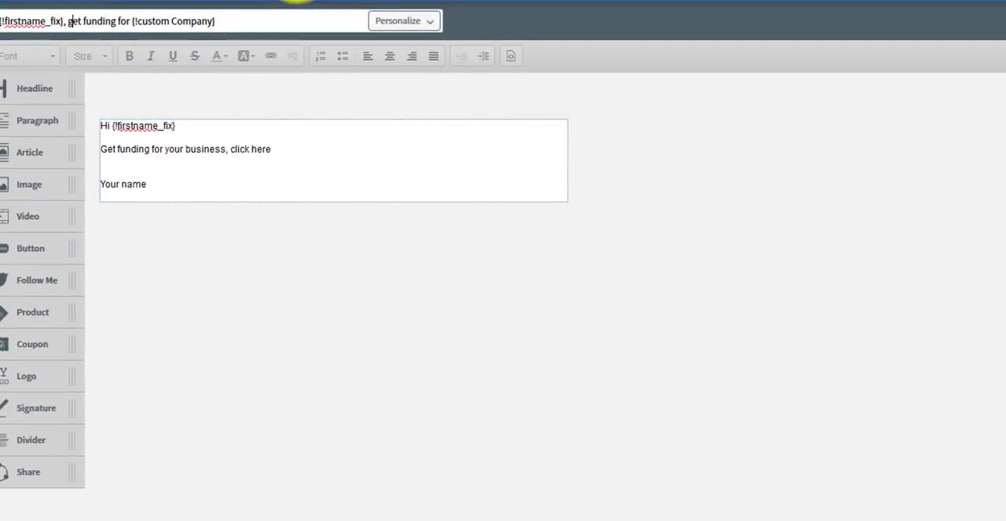
text(ge)
text(t a pesonal loan)
key(Delete)
key(Delete)
key(Delete)
key(Delete)
key(Delete)
key(Delete)
key(Delete)
key(Delete)
key(Delete)
key(Delete)
key(Delete)
key(Delete)
key(Delete)
key(Delete)
key(Delete)
key(Delete)
key(Delete)
key(Delete)
key(Delete)
key(Delete)
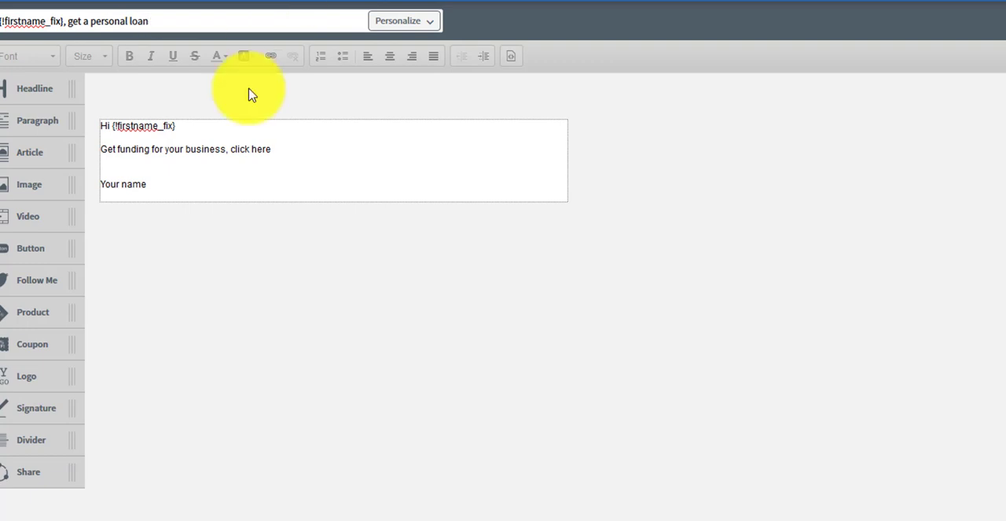
Change the body line to "Get a personal loan click here", then save the message and exit to the drafts.
click(219, 150)
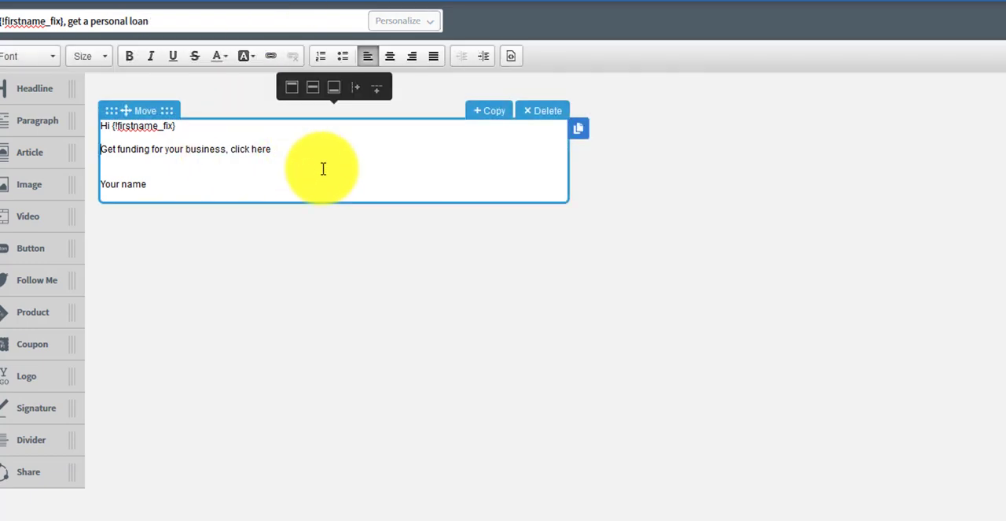
key(Home)
text(Get a per)
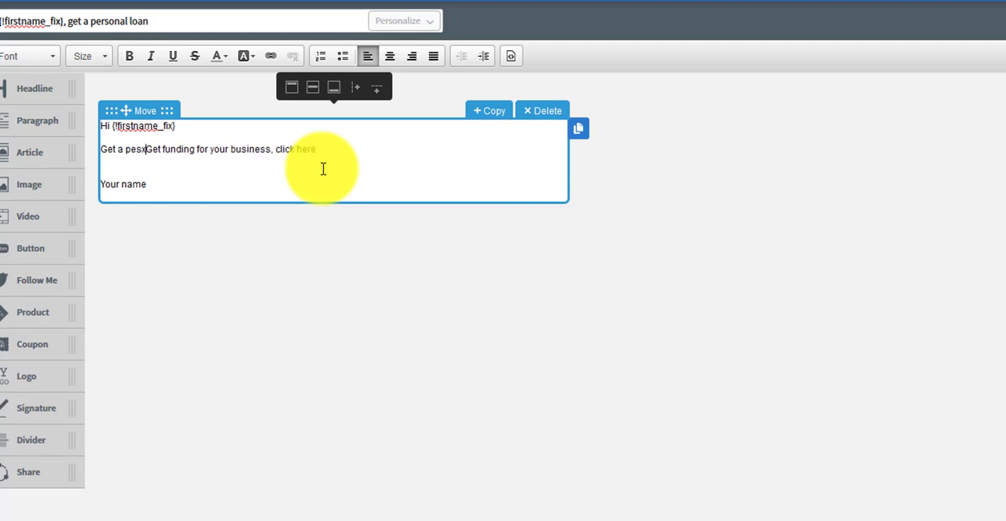
text(sonal loan)
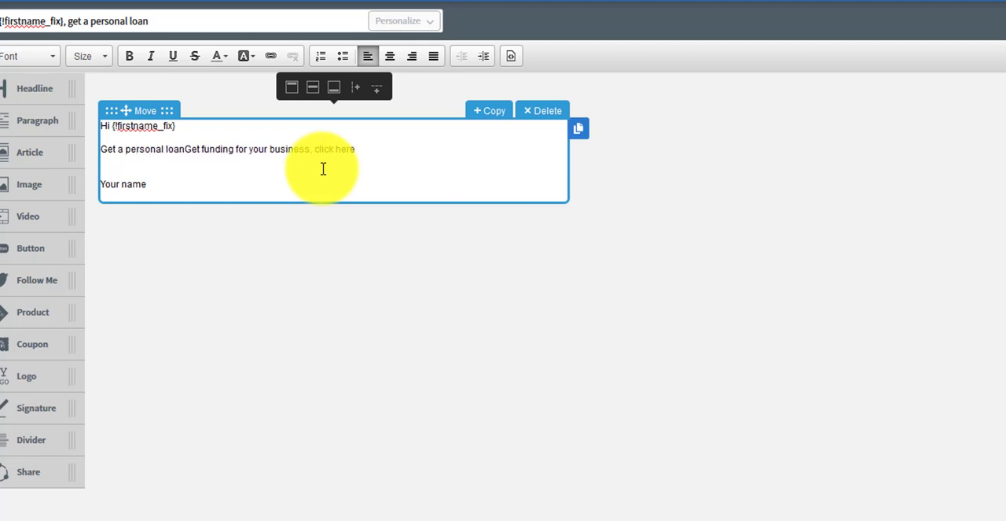
key(Delete)
key(Delete)
key(Delete)
key(Delete)
key(Delete)
key(Delete)
key(Delete)
key(Delete)
key(Delete)
key(Delete)
key(Delete)
key(Delete)
key(Delete)
key(Delete)
key(Delete)
key(Delete)
key(Delete)
key(Delete)
key(Delete)
key(Delete)
key(Delete)
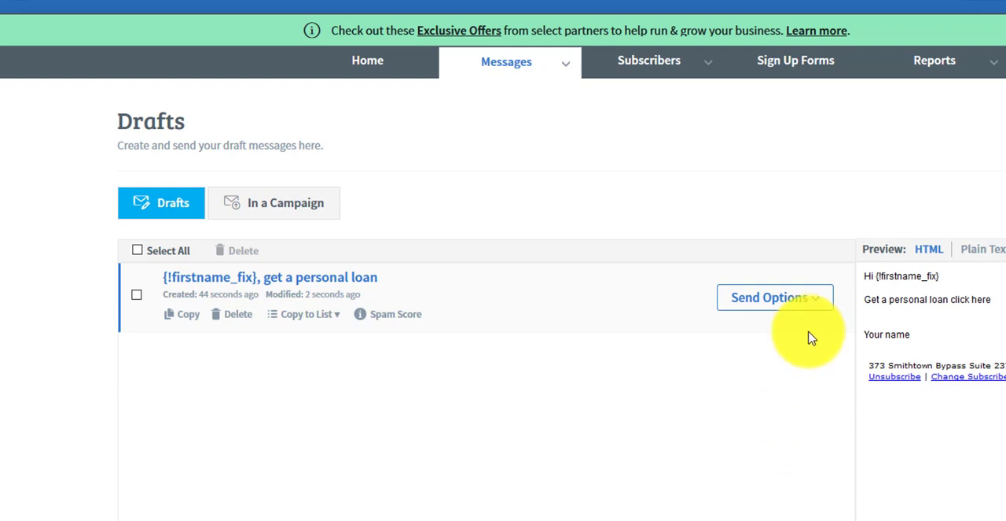
Start adding the personal loan draft to the follow up series, with an interval of 1 day after the previous message.
click(816, 304)
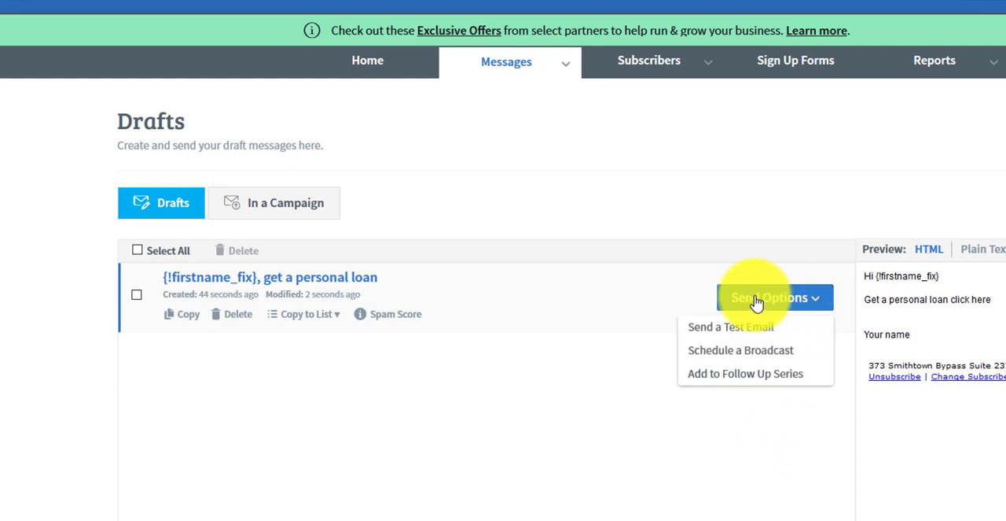
click(751, 376)
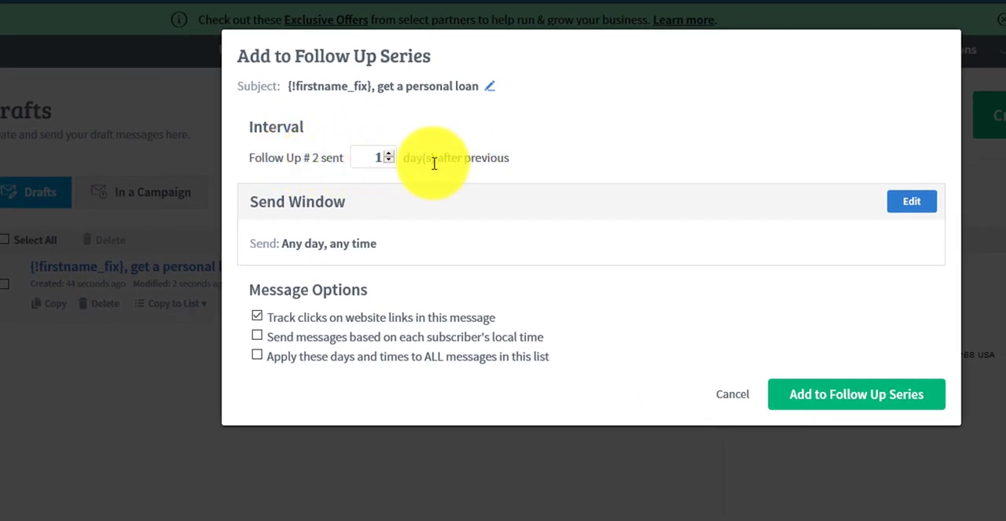
click(387, 154)
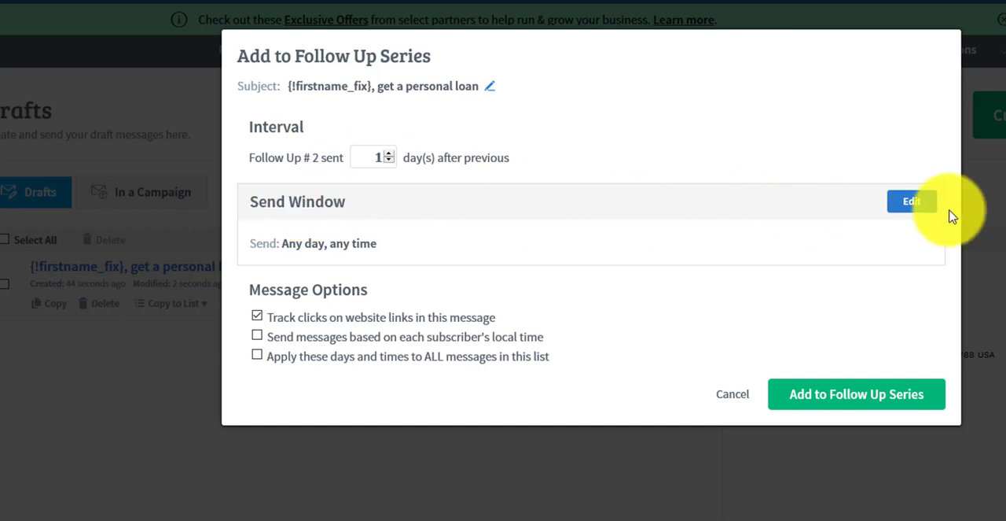
Set the follow up's send window to all seven days of the week starting at 9am, and apply it.
click(913, 206)
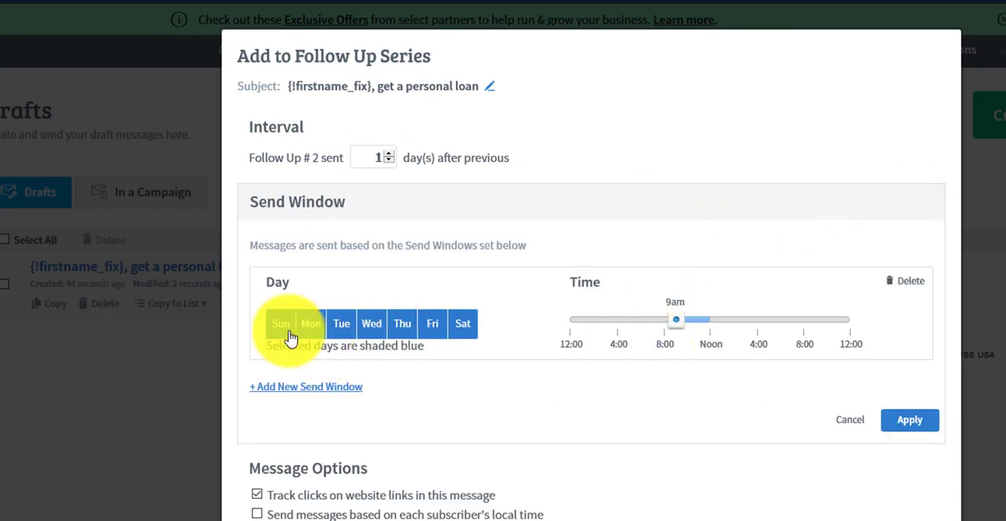
click(283, 327)
click(467, 329)
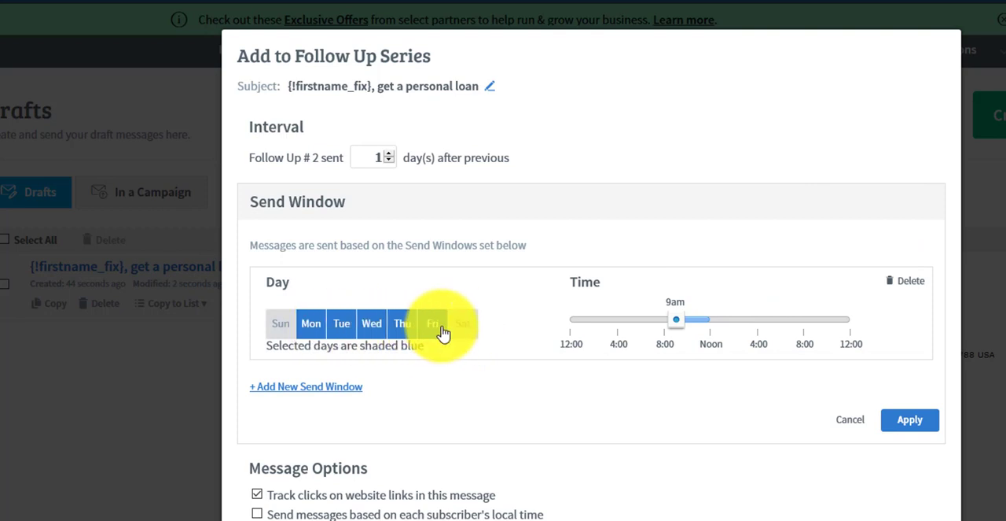
click(284, 330)
click(461, 330)
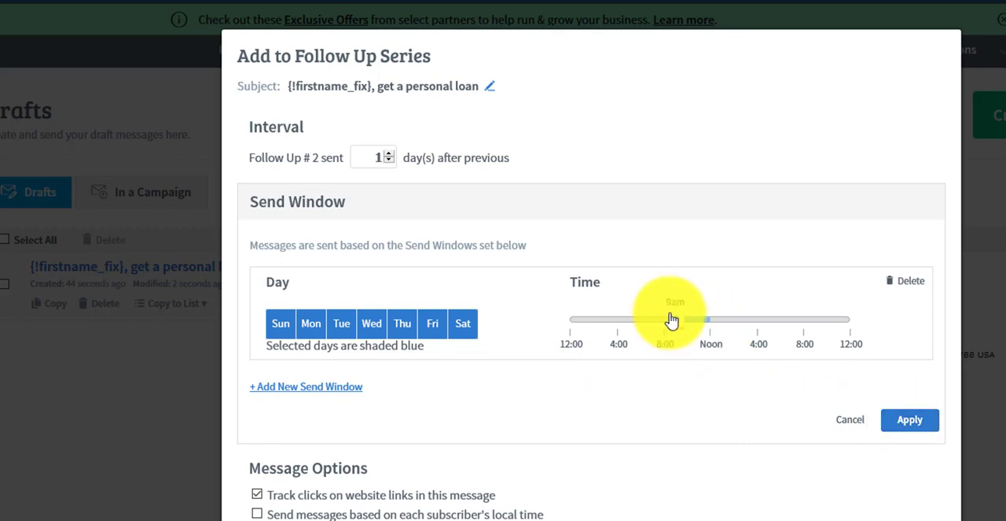
click(909, 419)
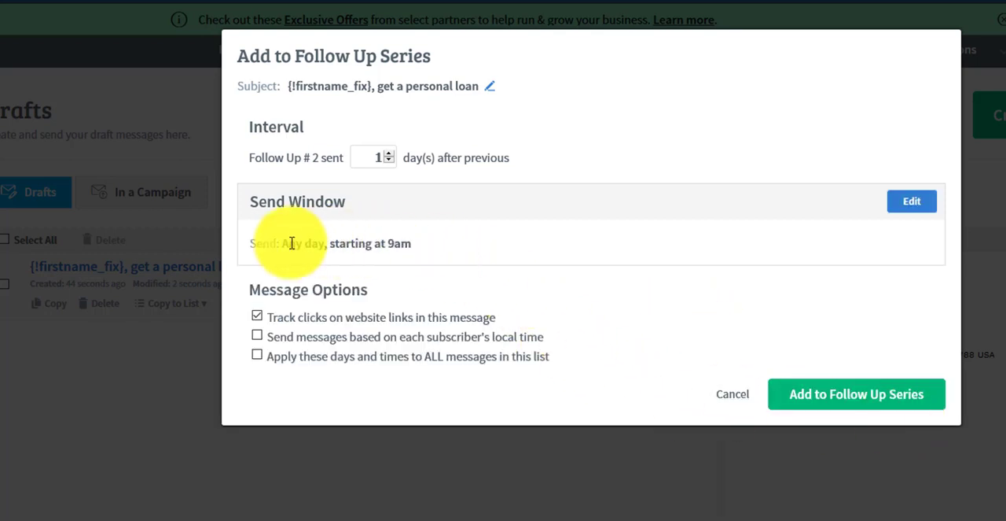
Turn on sending by each subscriber's local time, add the message to the follow up series, and review the series.
drag(256, 245, 454, 257)
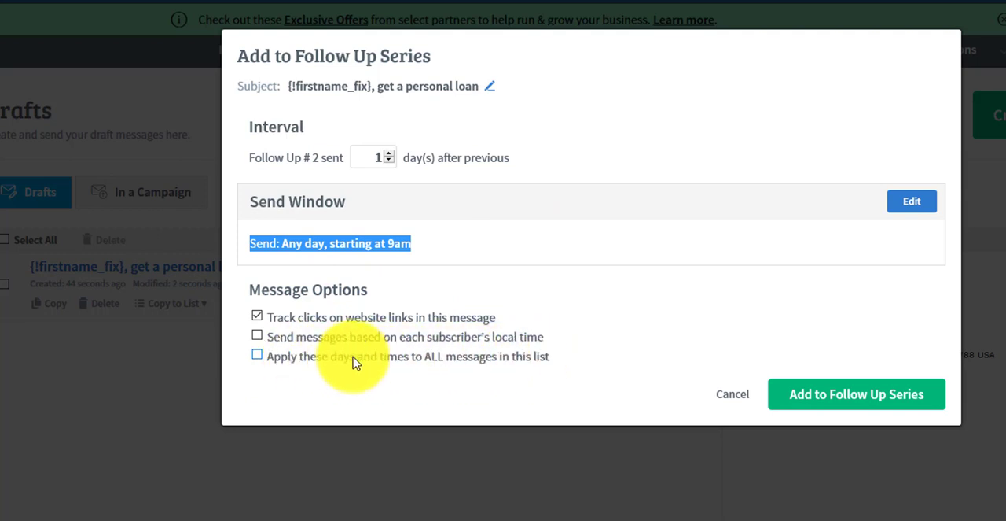
click(258, 339)
click(823, 399)
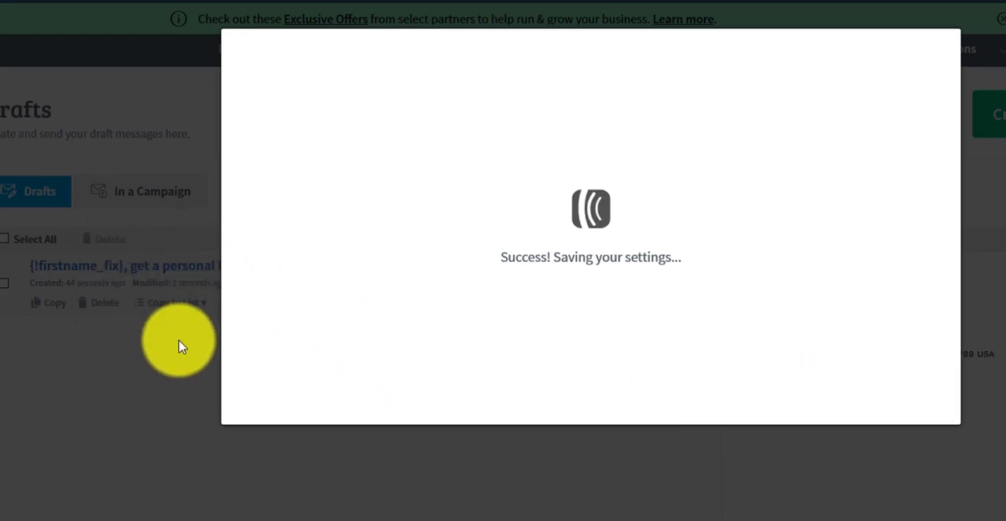
scroll(70, 283, down, 5)
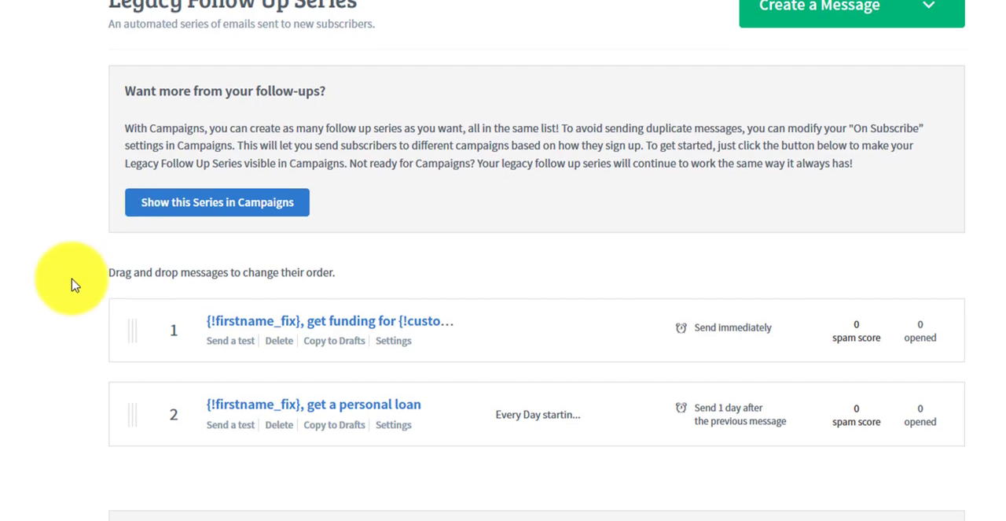
scroll(70, 271, up, 3)
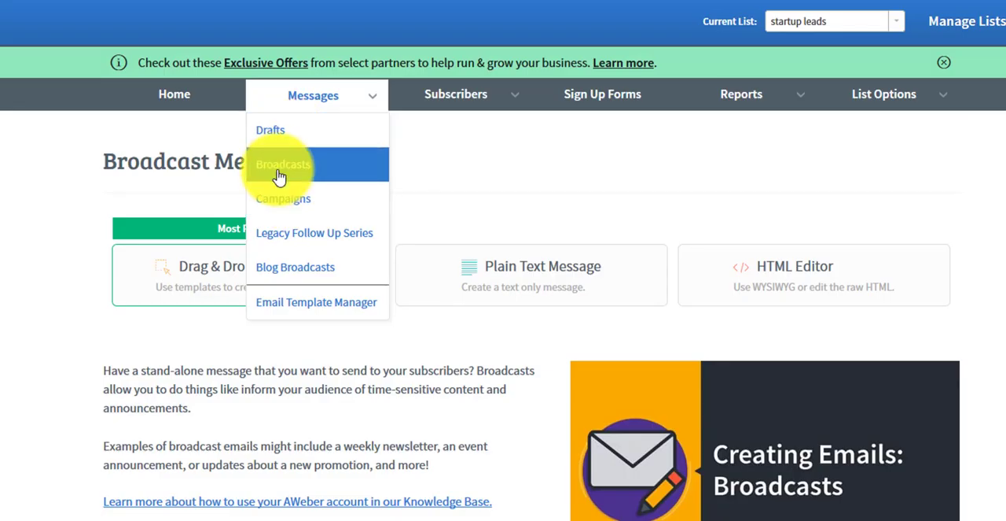
Create a broadcast in the Drag & Drop Email Builder and begin its subject with the subscriber's full name, followed by ", get funding for".
click(279, 167)
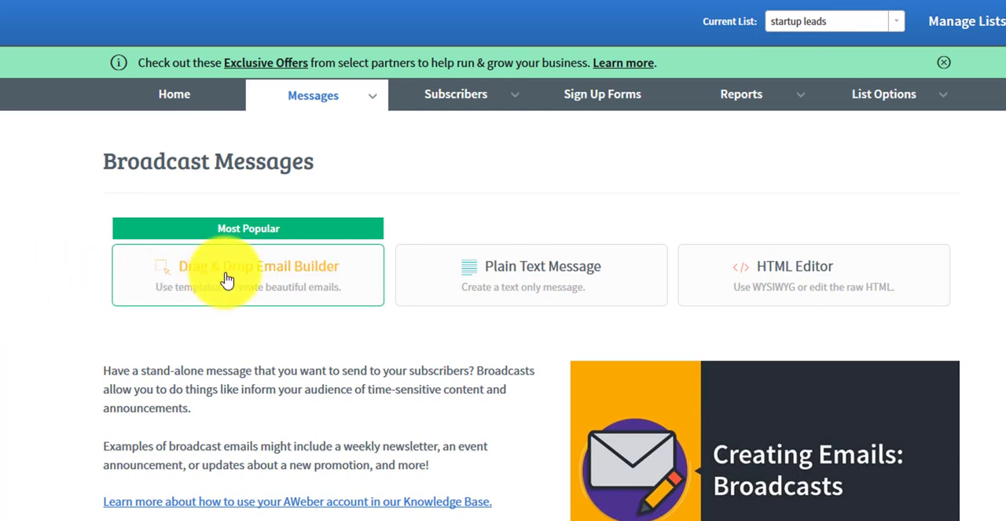
click(708, 280)
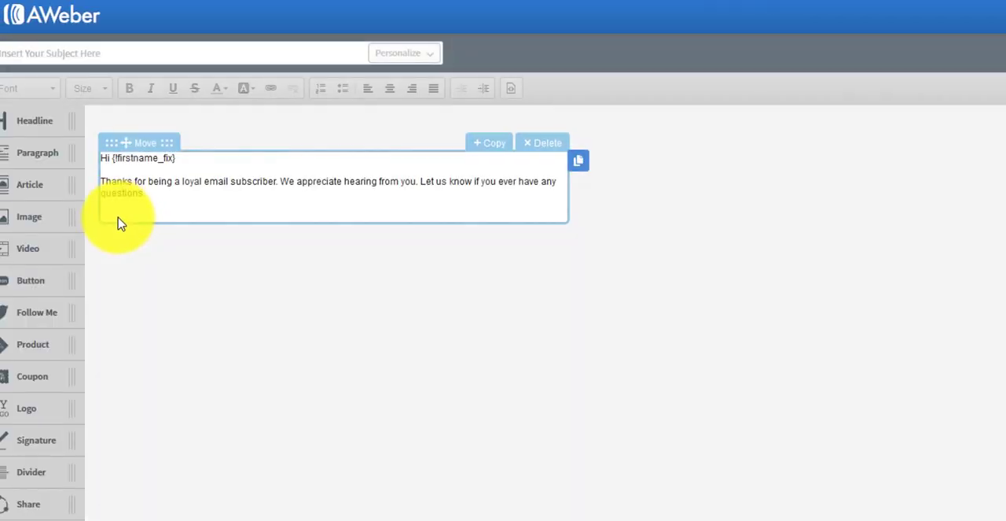
click(432, 55)
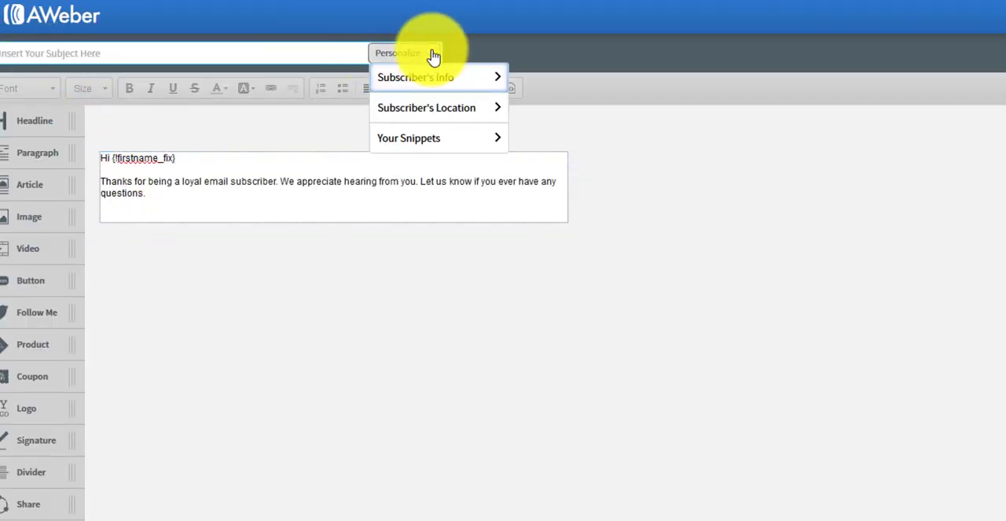
click(426, 81)
click(421, 110)
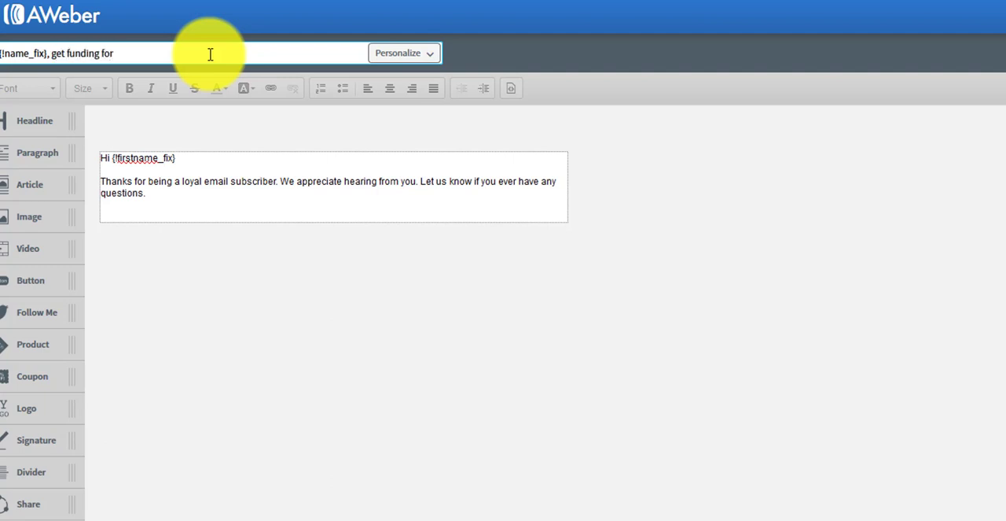
Insert the custom Company field at the end of the broadcast's subject.
click(427, 56)
click(427, 79)
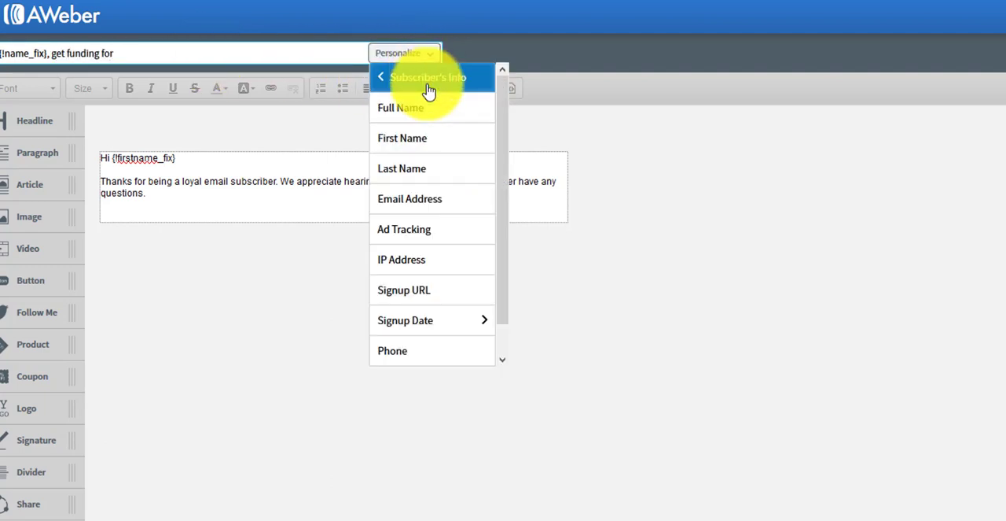
scroll(416, 267, down, 1)
click(416, 352)
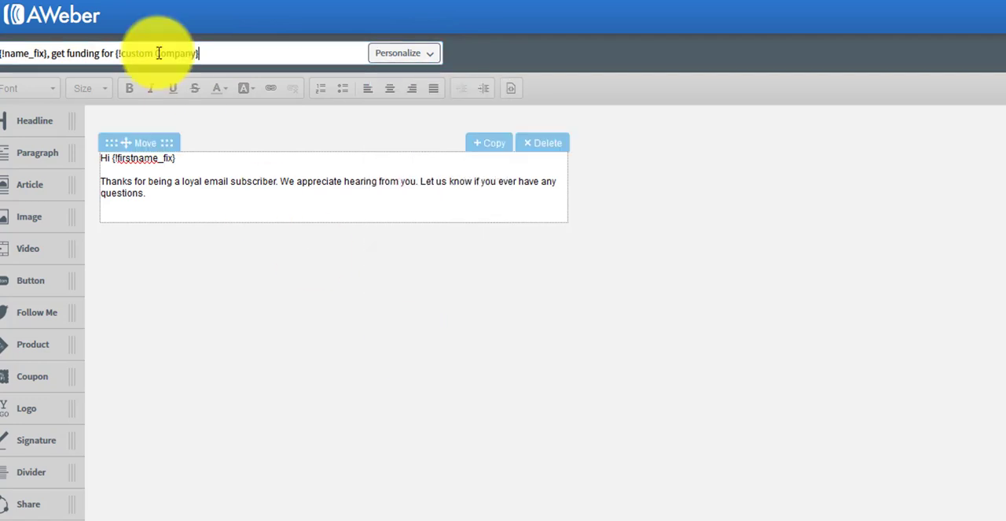
Replace the sample body text below the broadcast's greeting with "Get funding".
click(203, 195)
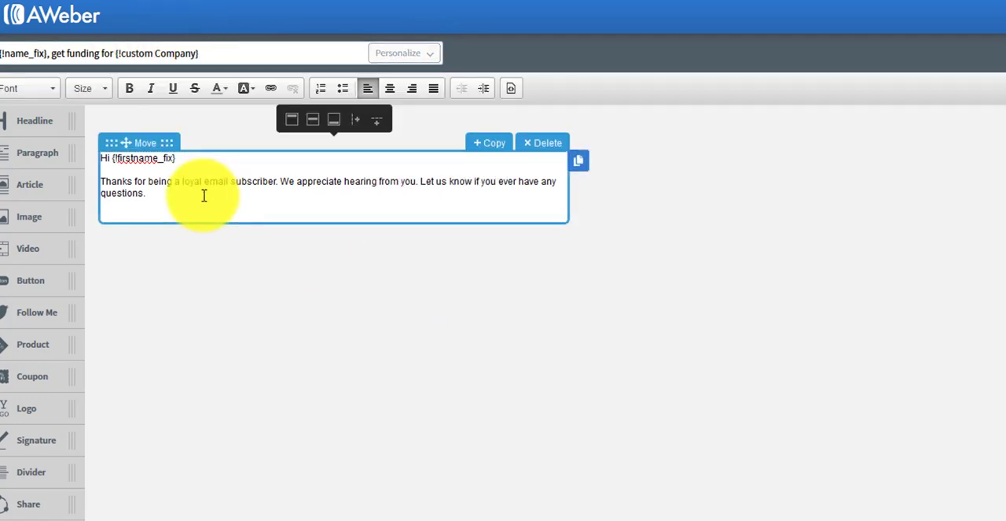
key(shift+Home)
key(shift+Up)
text(Get funding)
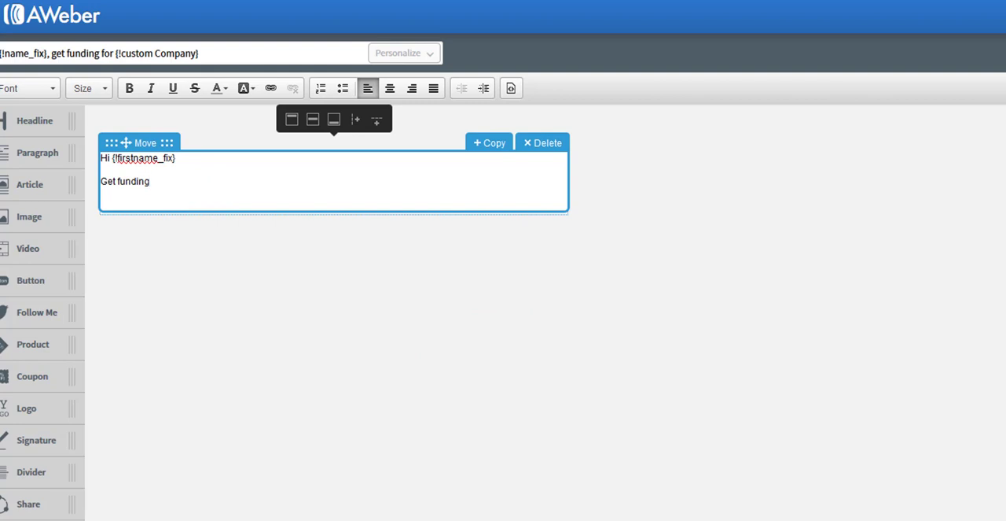
Resize the browser window to fit the whole editor, then save the broadcast message and exit to the drafts.
key(super+Left)
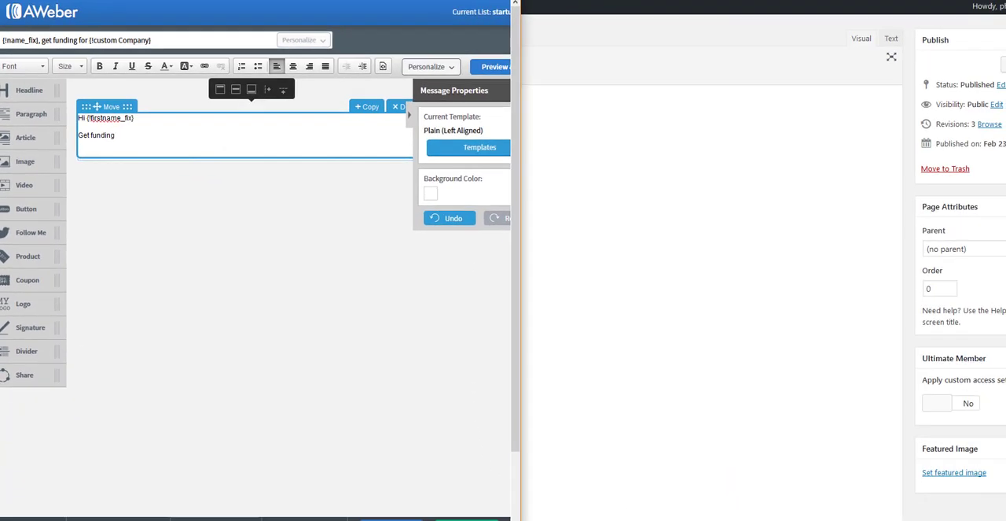
drag(512, 518, 989, 508)
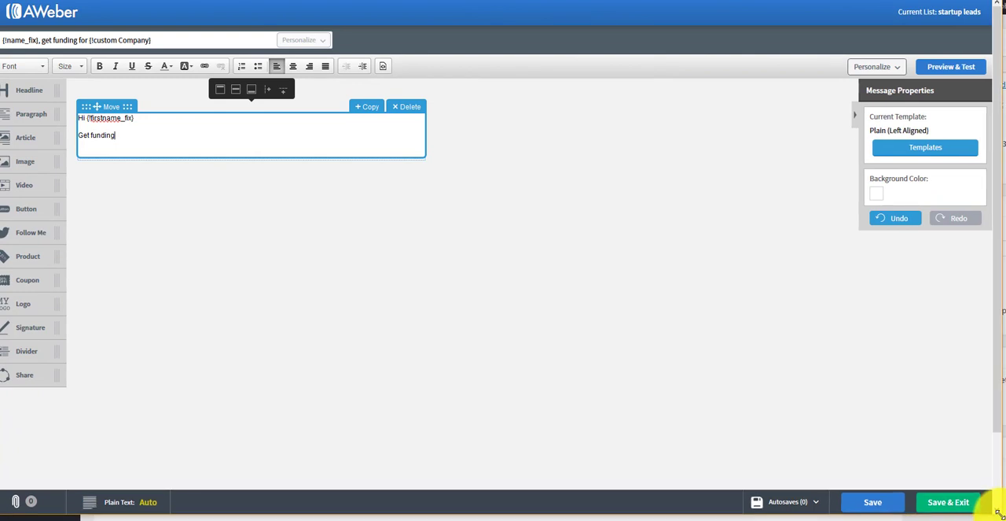
scroll(949, 459, down, 1)
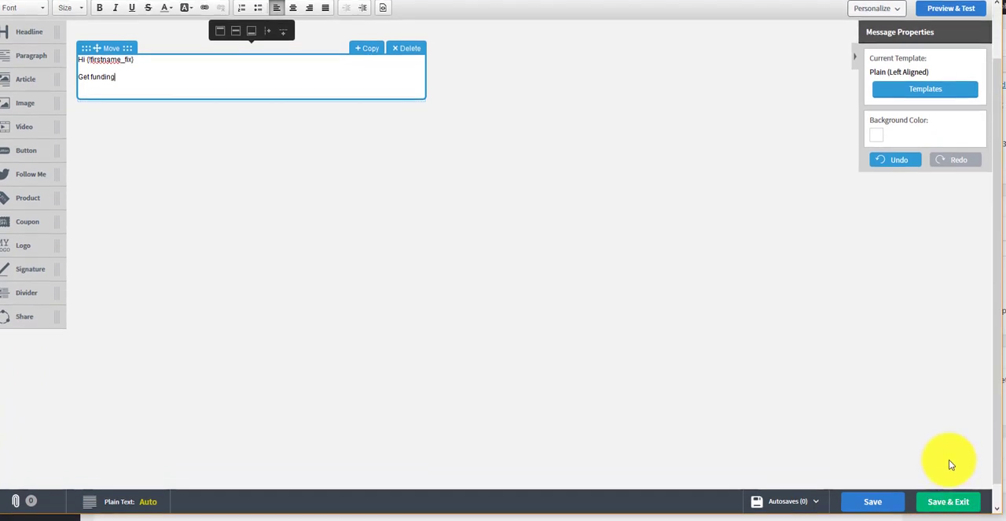
click(953, 503)
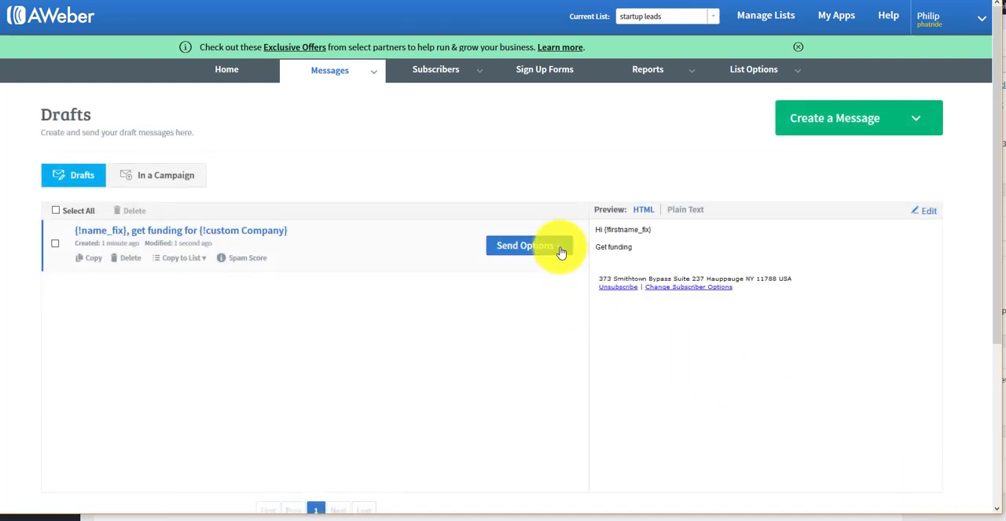
Open the broadcast scheduling settings for the funding draft and review who should receive it and when it should be sent.
click(563, 250)
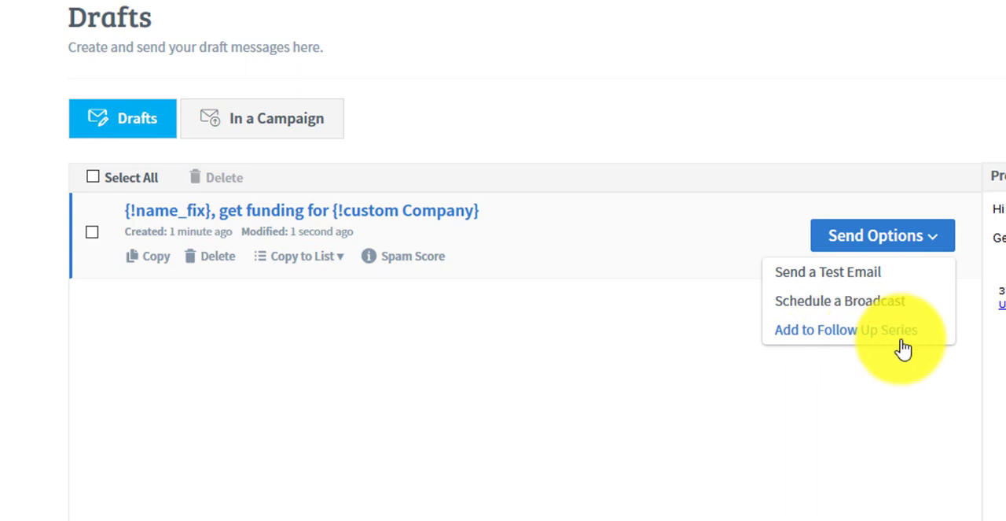
click(860, 312)
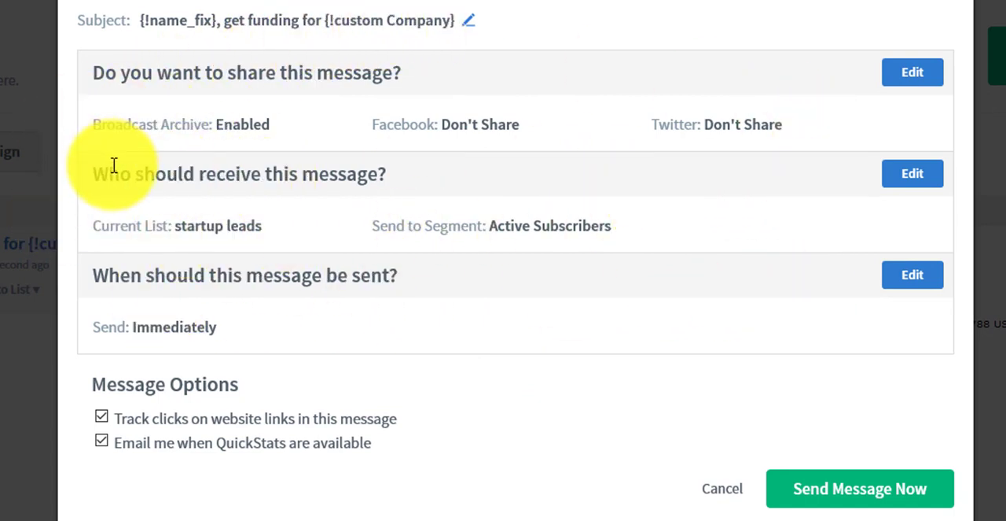
drag(106, 169, 849, 184)
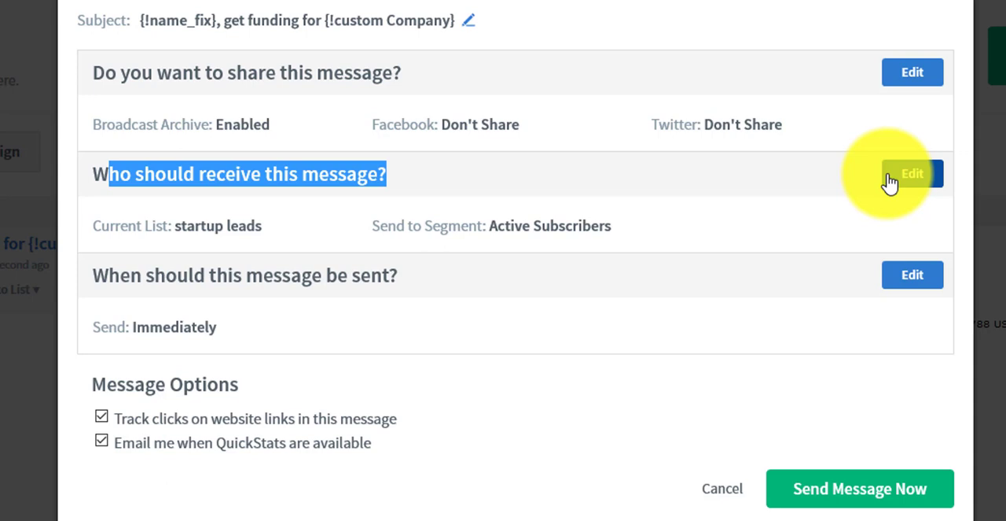
drag(109, 275, 361, 277)
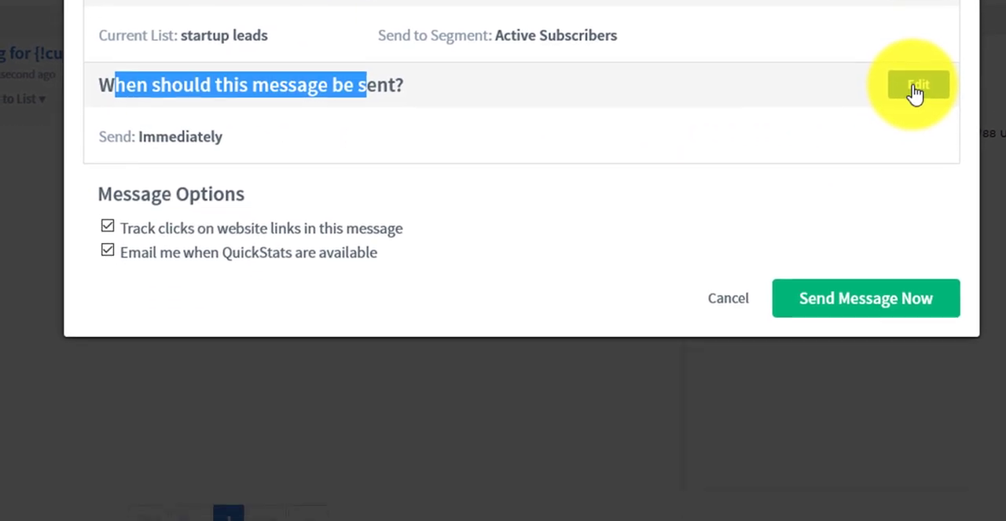
Edit when the funding broadcast should be sent, setting its send time to 3:00 pm.
click(916, 92)
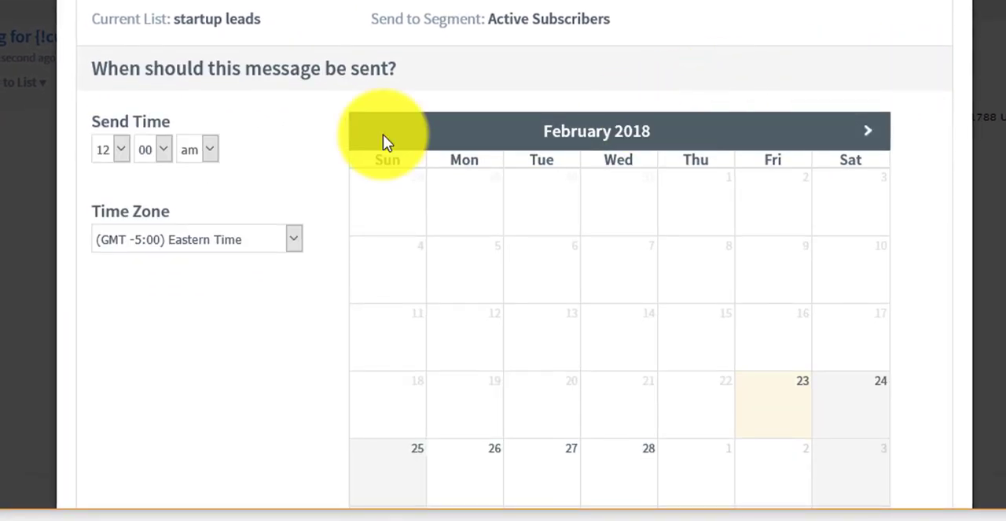
click(118, 166)
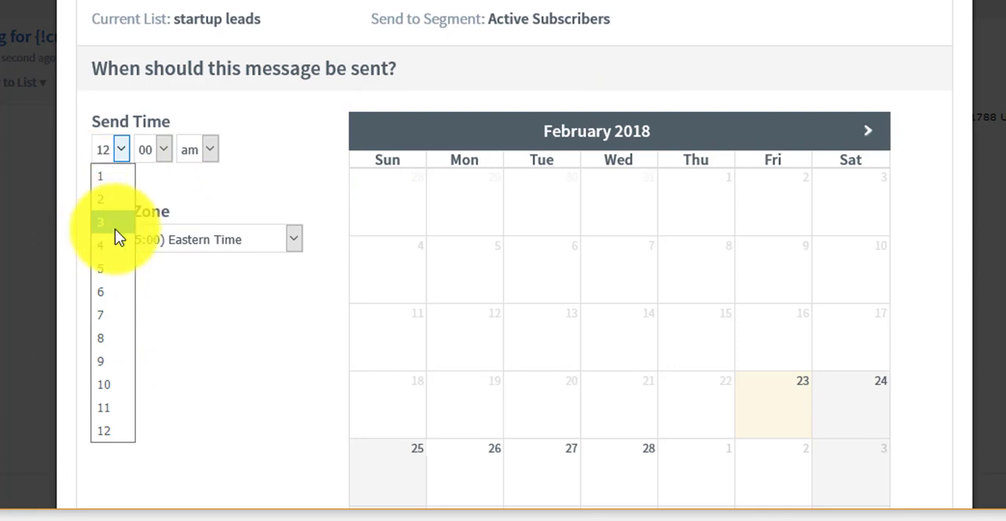
click(116, 226)
click(203, 157)
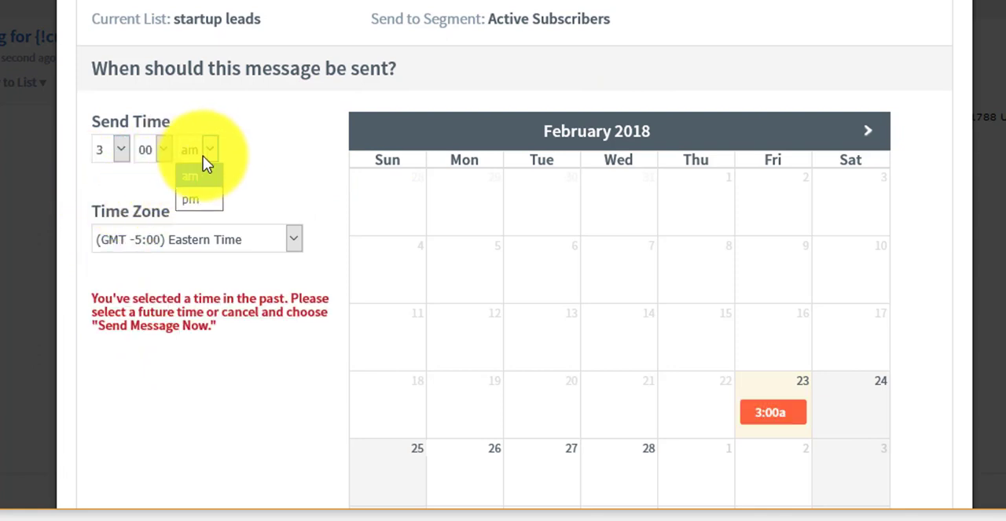
click(207, 204)
Set the broadcast's send date to February 28, 2018, apply it and schedule the message.
scroll(625, 341, down, 4)
click(851, 102)
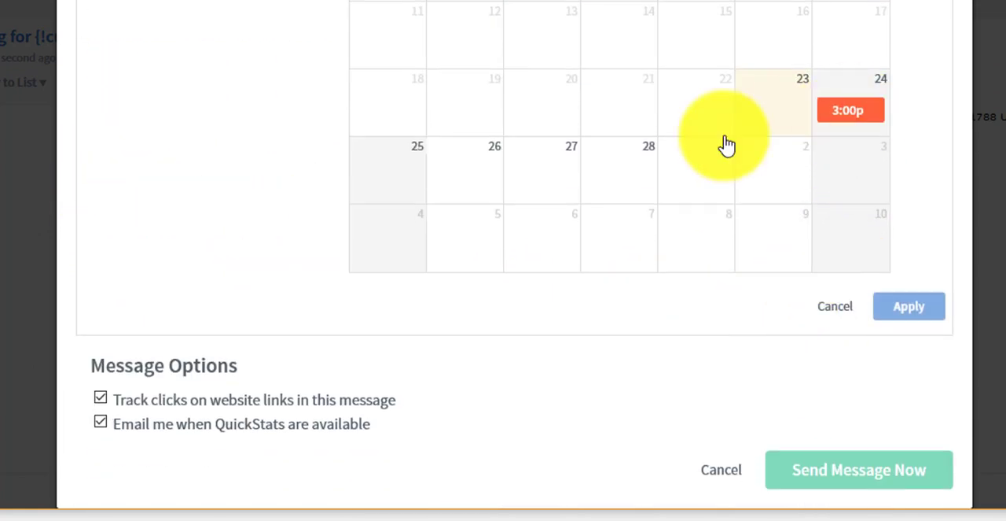
click(382, 172)
click(467, 168)
click(571, 163)
click(627, 162)
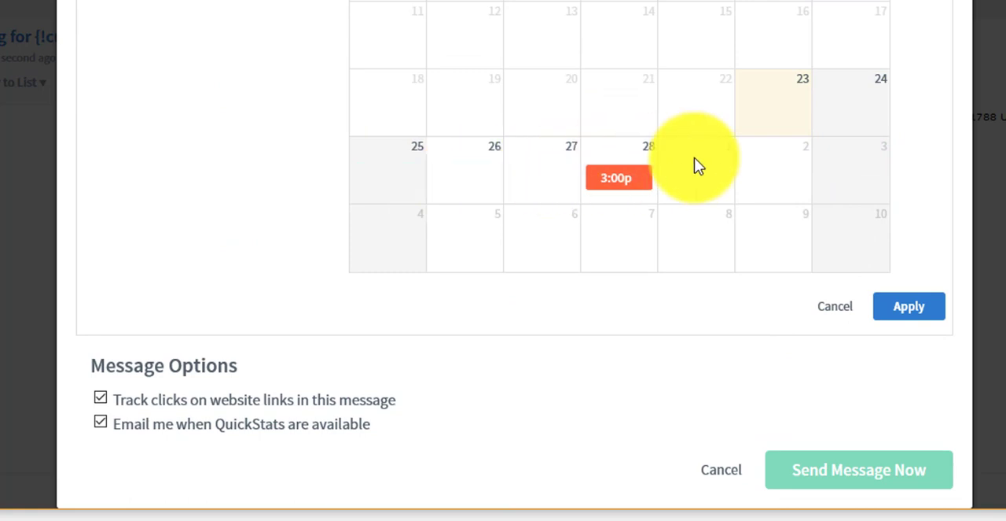
click(807, 160)
click(634, 162)
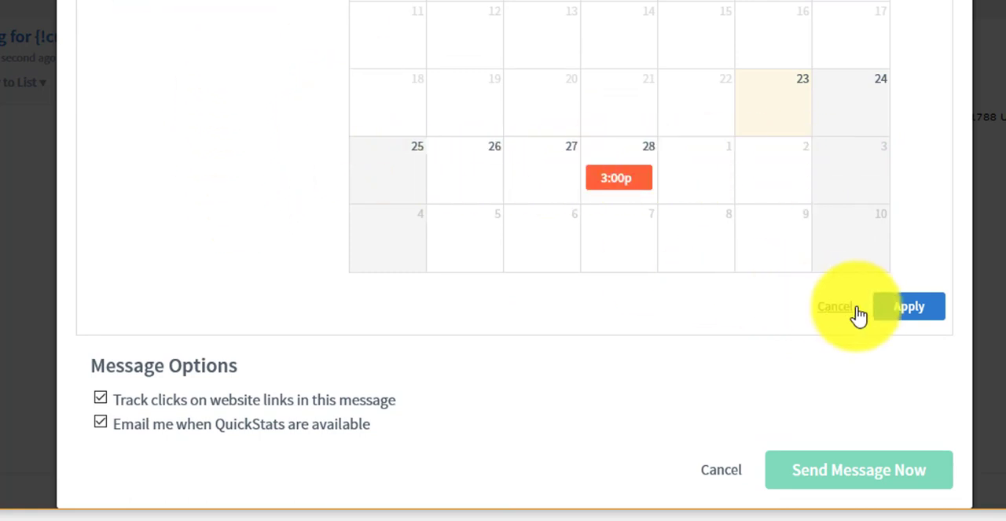
click(909, 308)
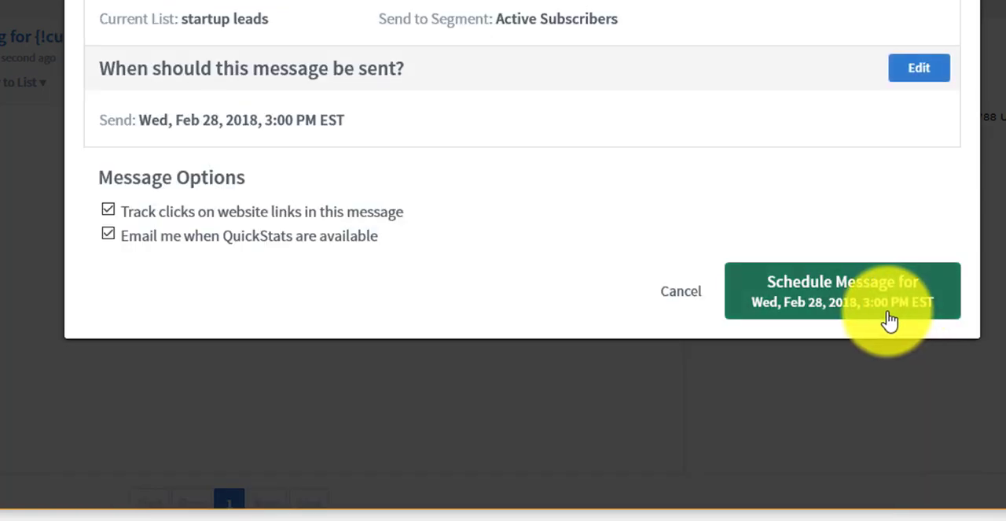
click(817, 304)
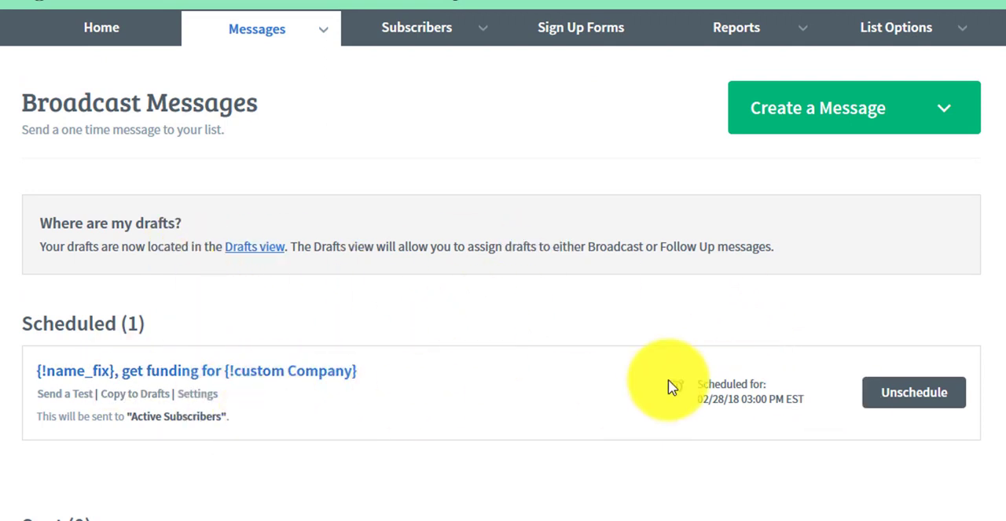
Check the scheduled date and time of the funding broadcast, and unschedule it.
drag(698, 384, 776, 403)
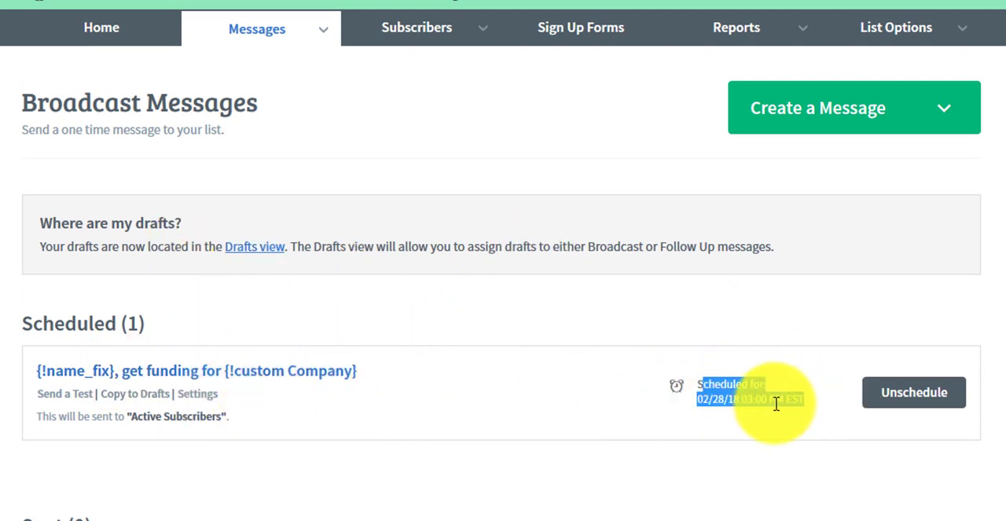
click(2, 417)
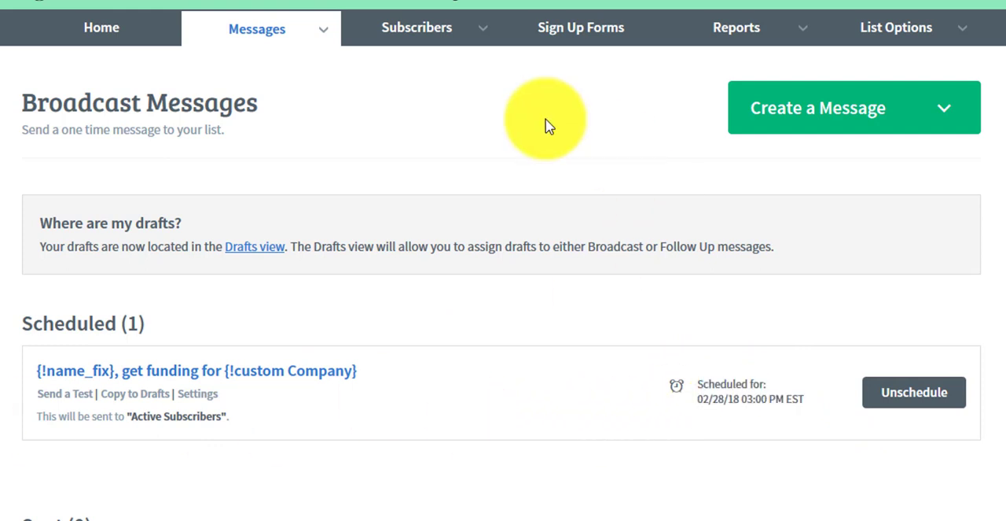
click(894, 398)
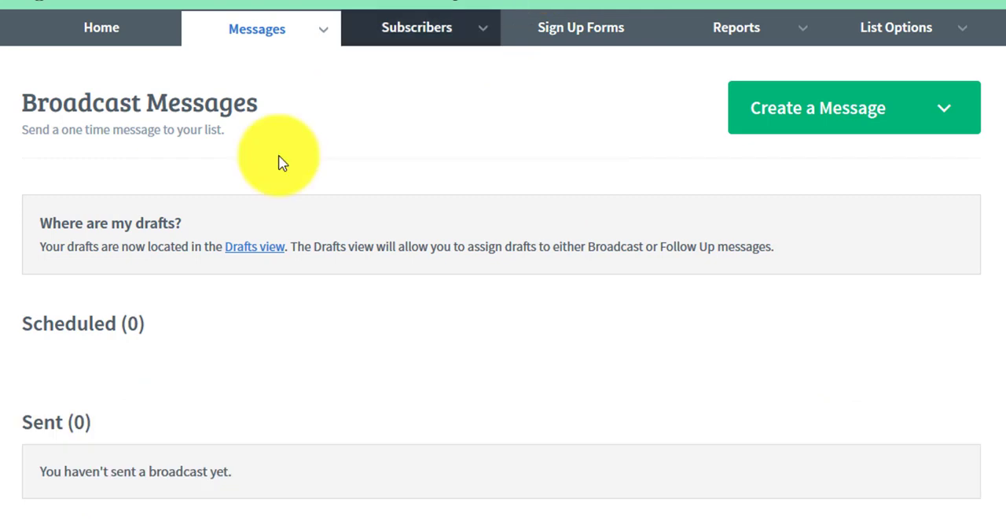
Open the drafts view containing the funding message and enlarge the browser window.
click(255, 247)
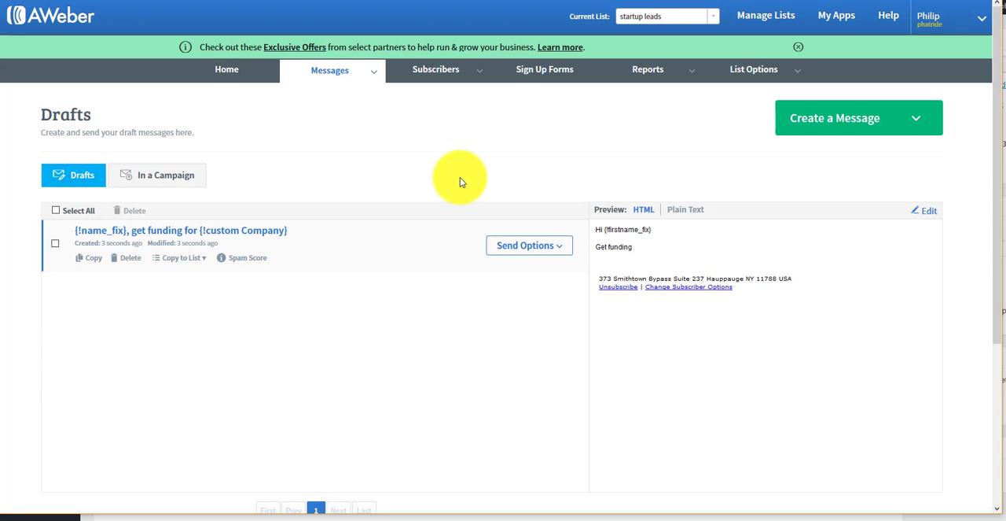
click(952, 9)
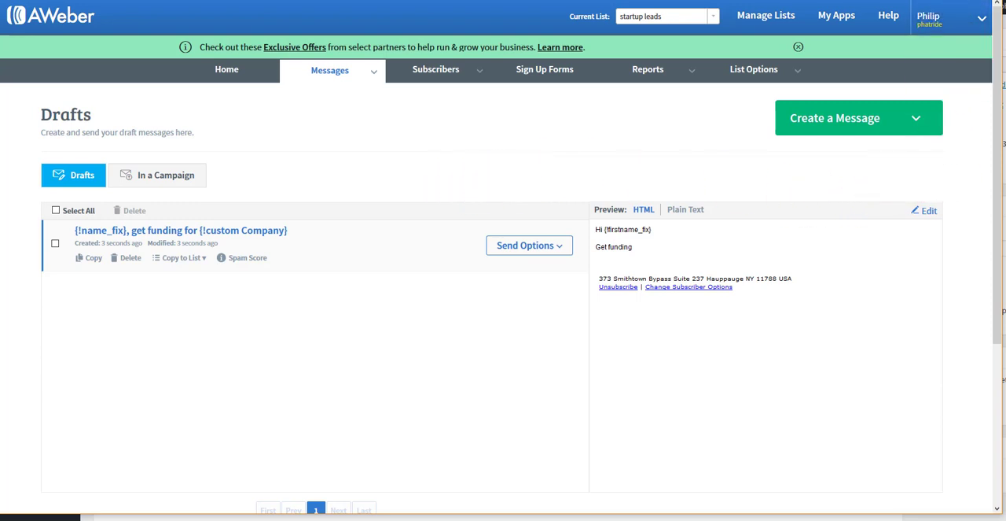
click(953, 0)
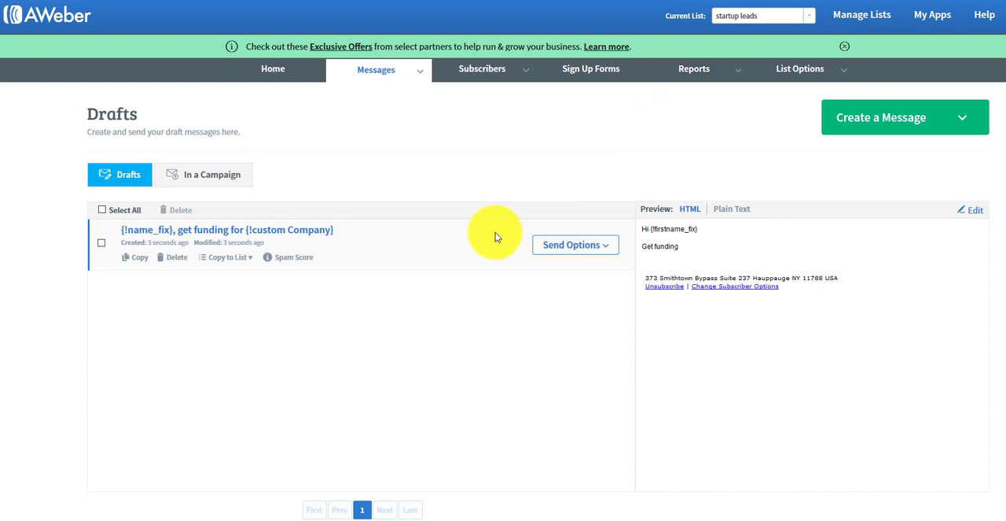